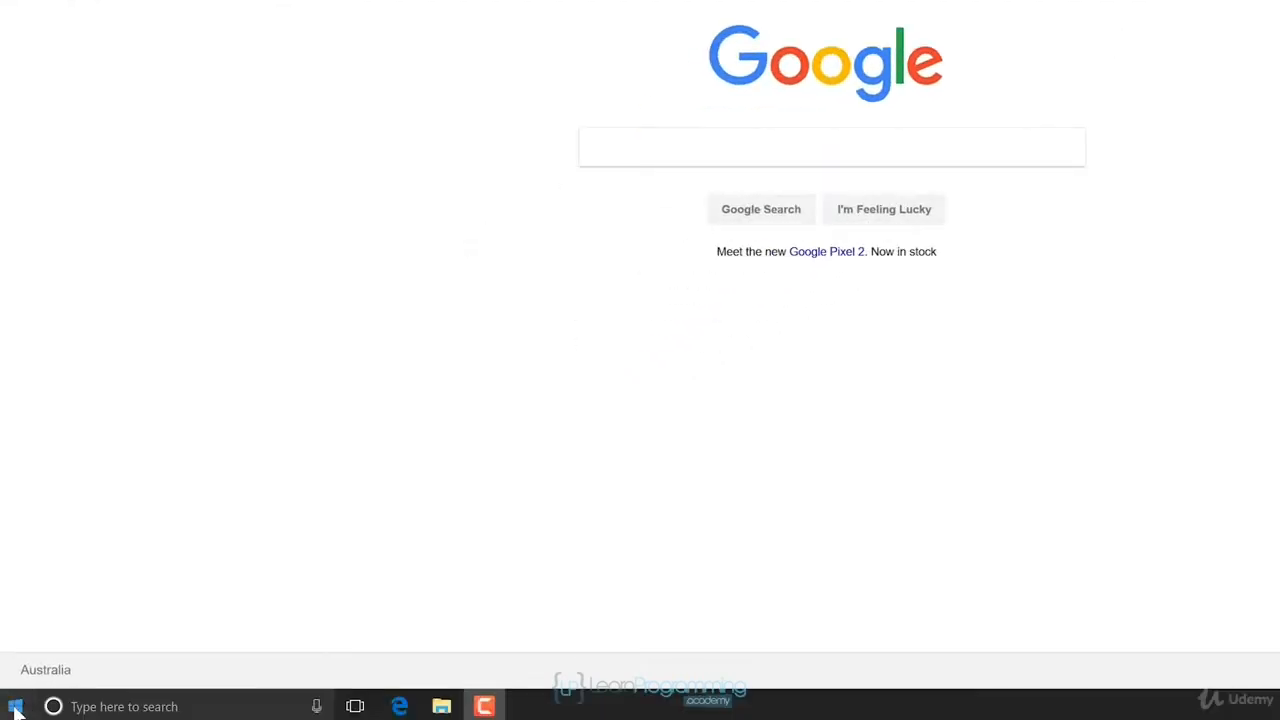
# - Open System Information to examine the computer's system summary, including the Hyper-V entries, and close it
pyautogui.click(15, 710)
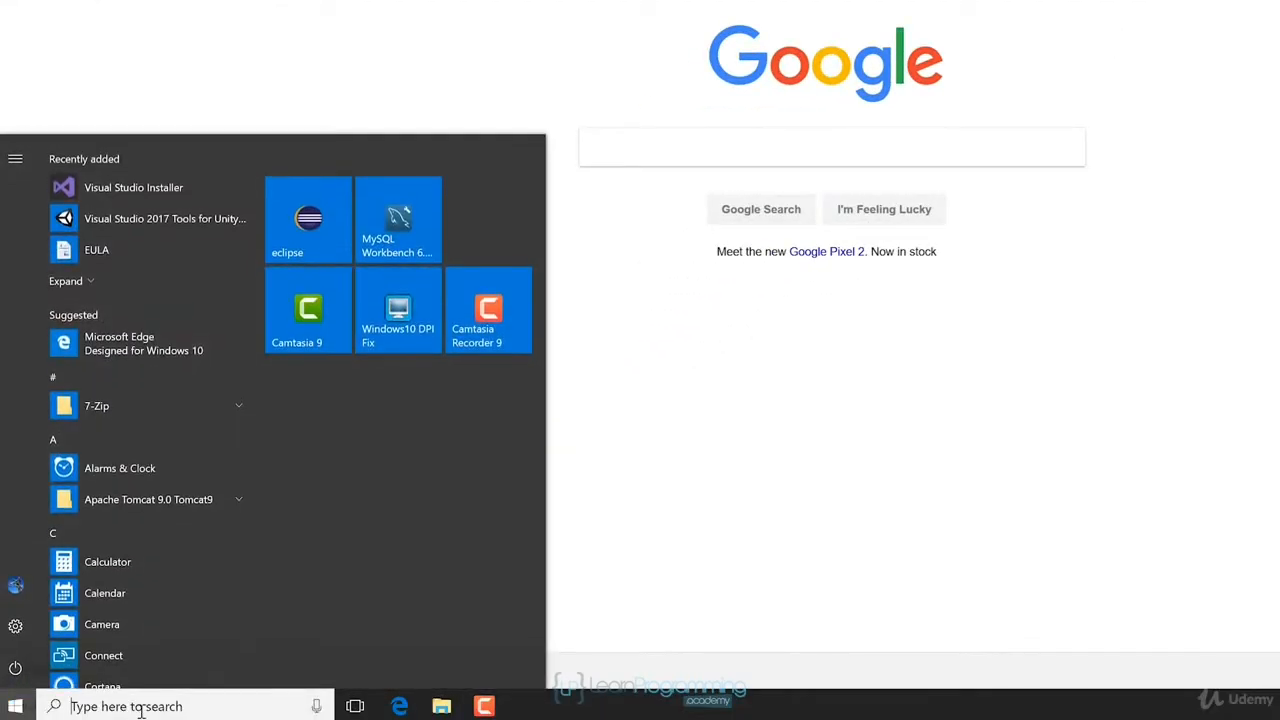
pyautogui.write('system in')
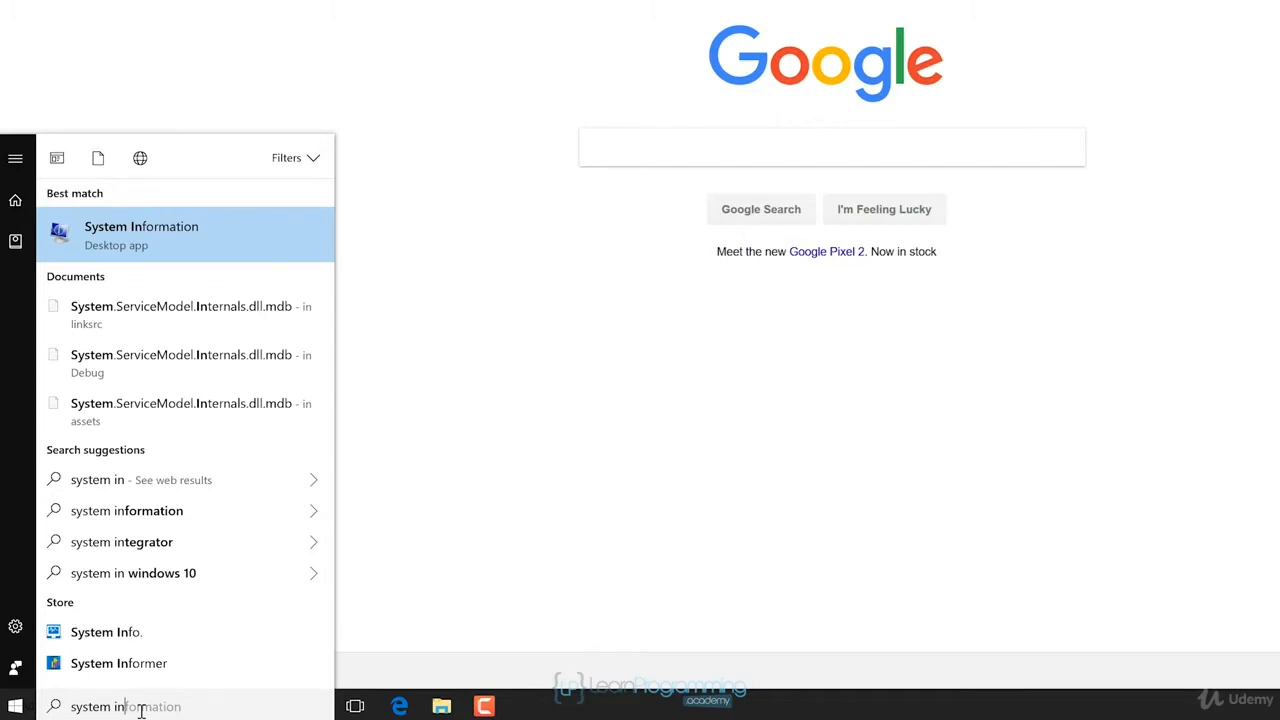
pyautogui.press('Return')
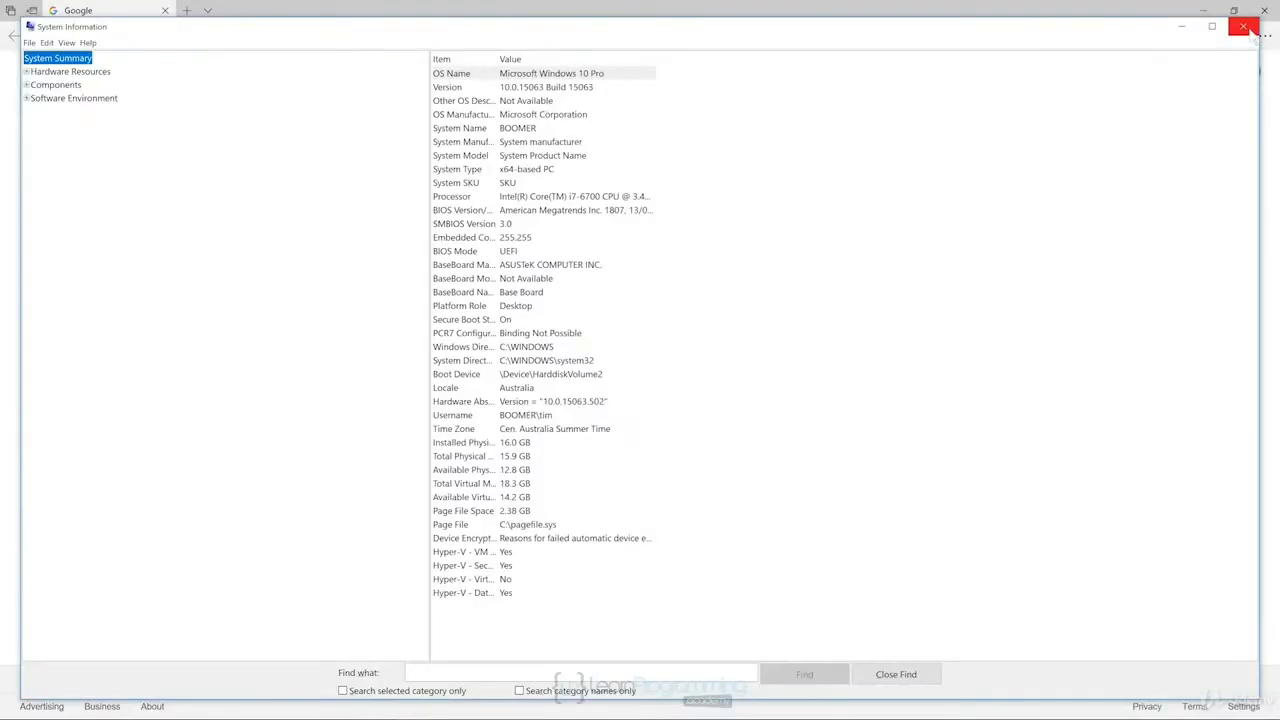
pyautogui.click(1250, 30)
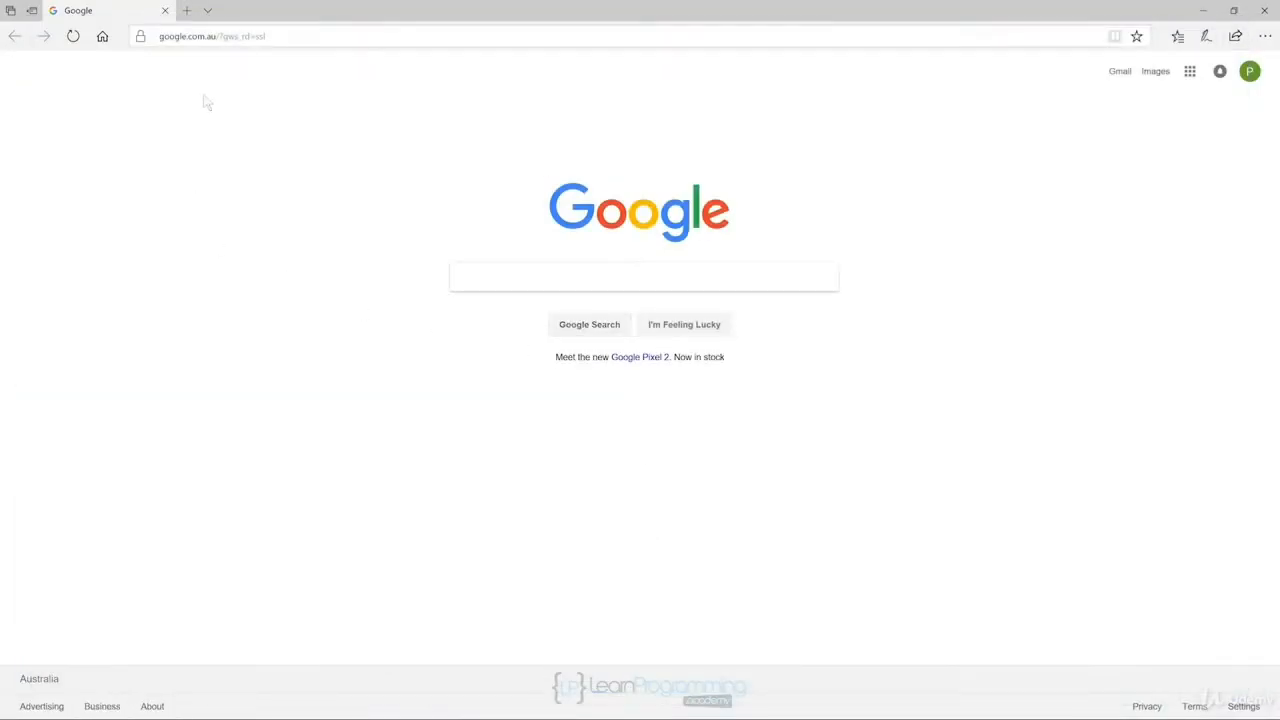
# - Go to developer.android.com in the browser
pyautogui.click(338, 35)
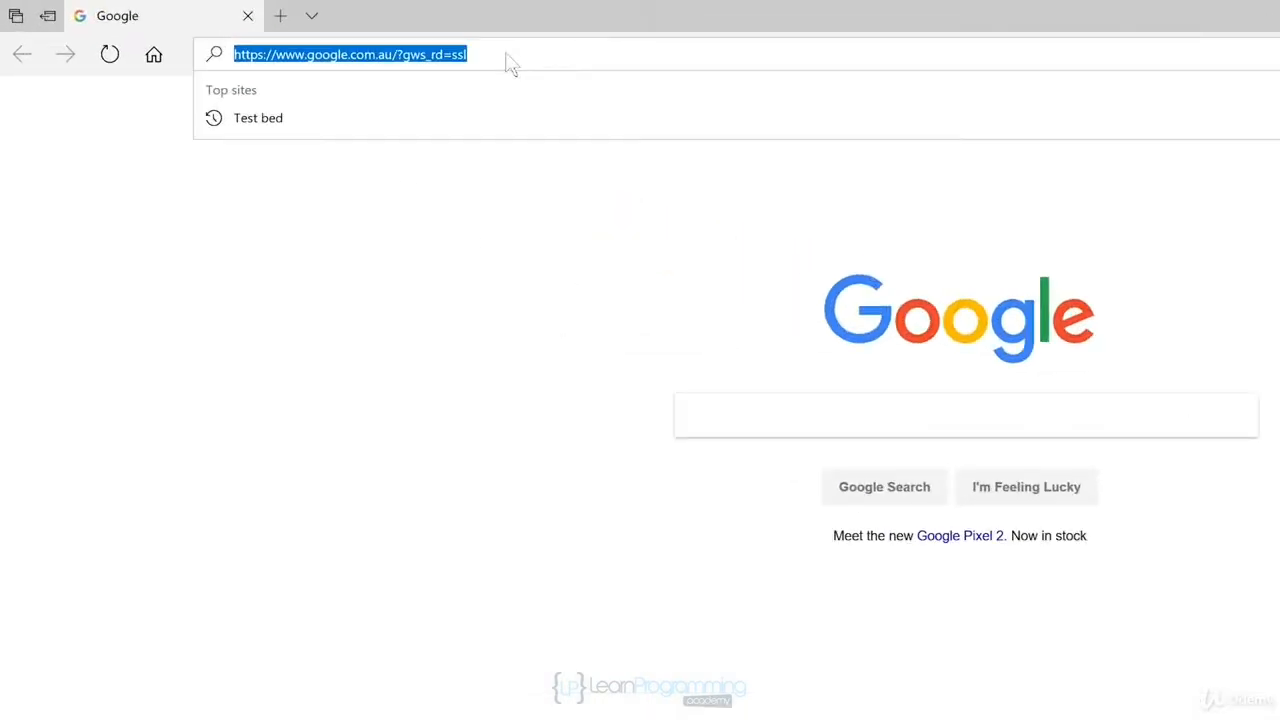
pyautogui.write('dev')
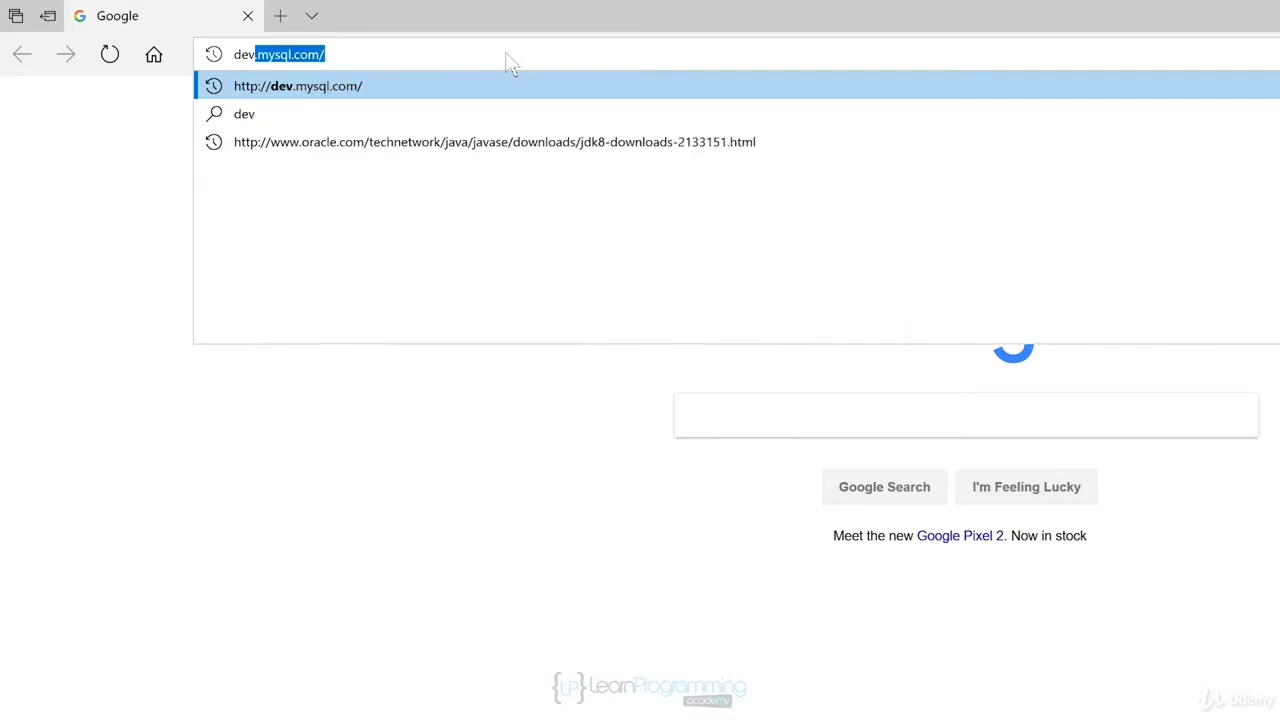
pyautogui.write('eloper.android.com')
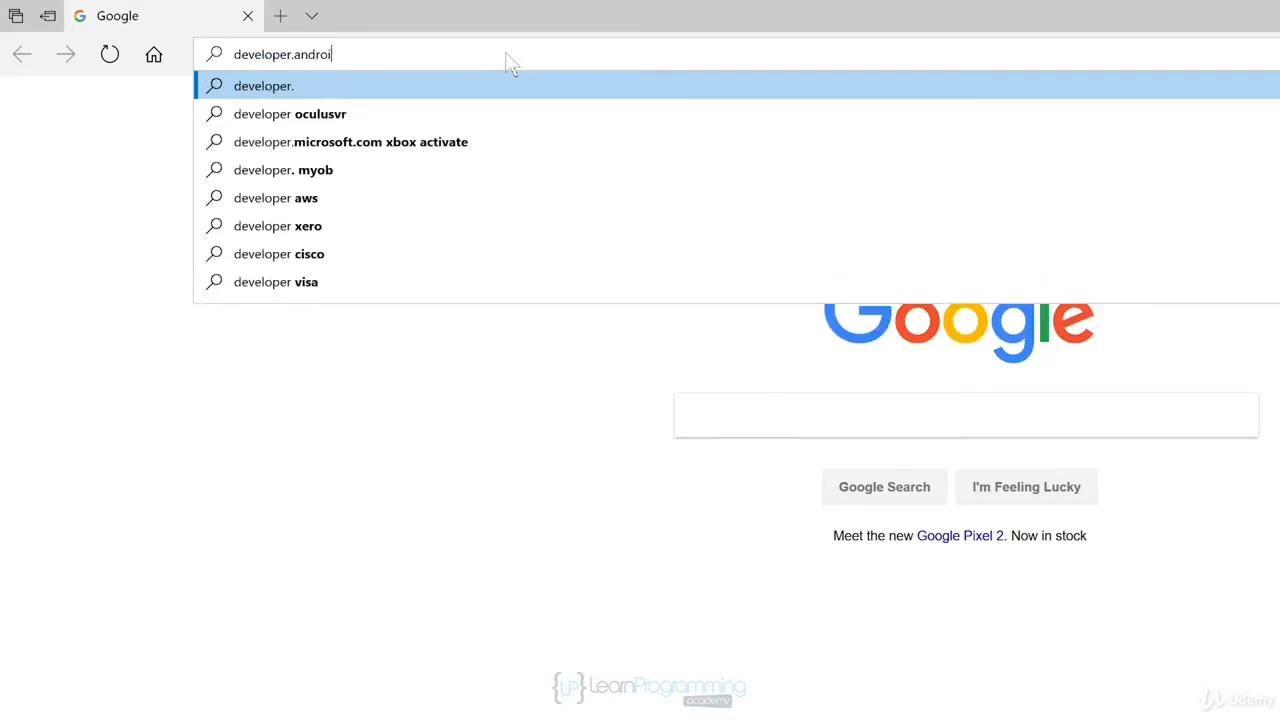
pyautogui.press('Return')
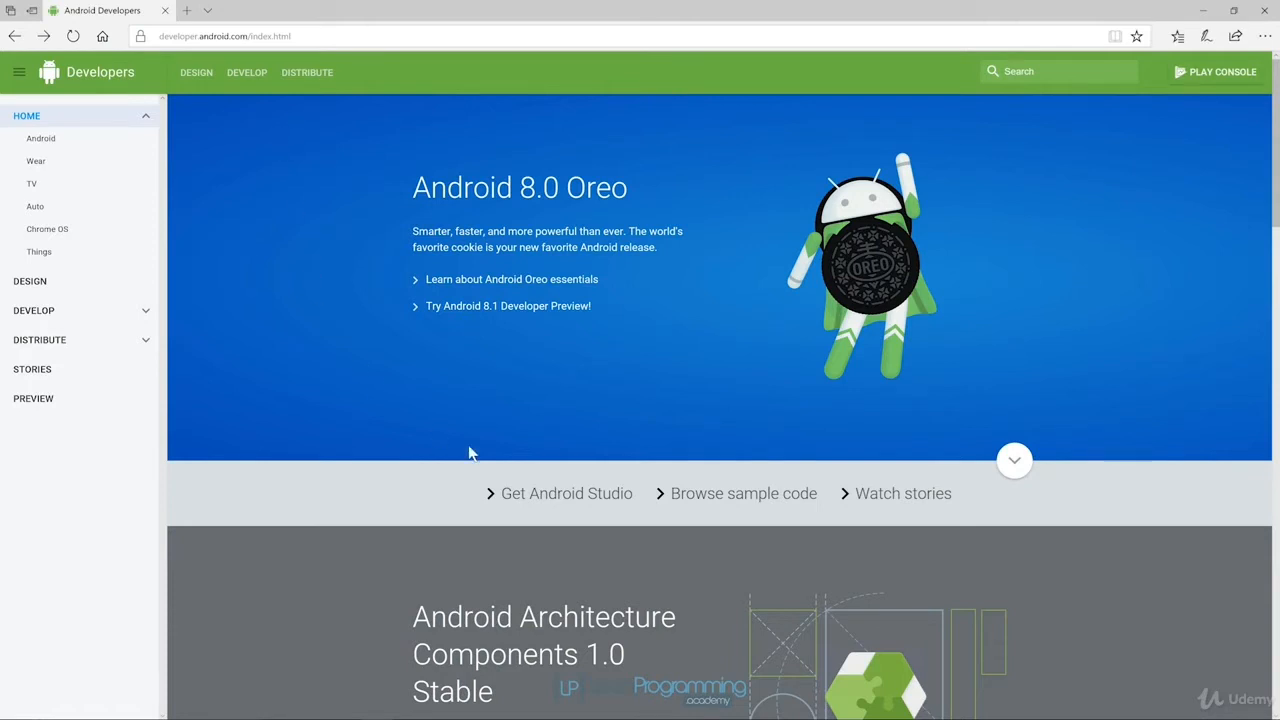
# - Download Android Studio 3.0 for Windows, agreeing to the terms and conditions, and run the downloaded installer
pyautogui.click(556, 499)
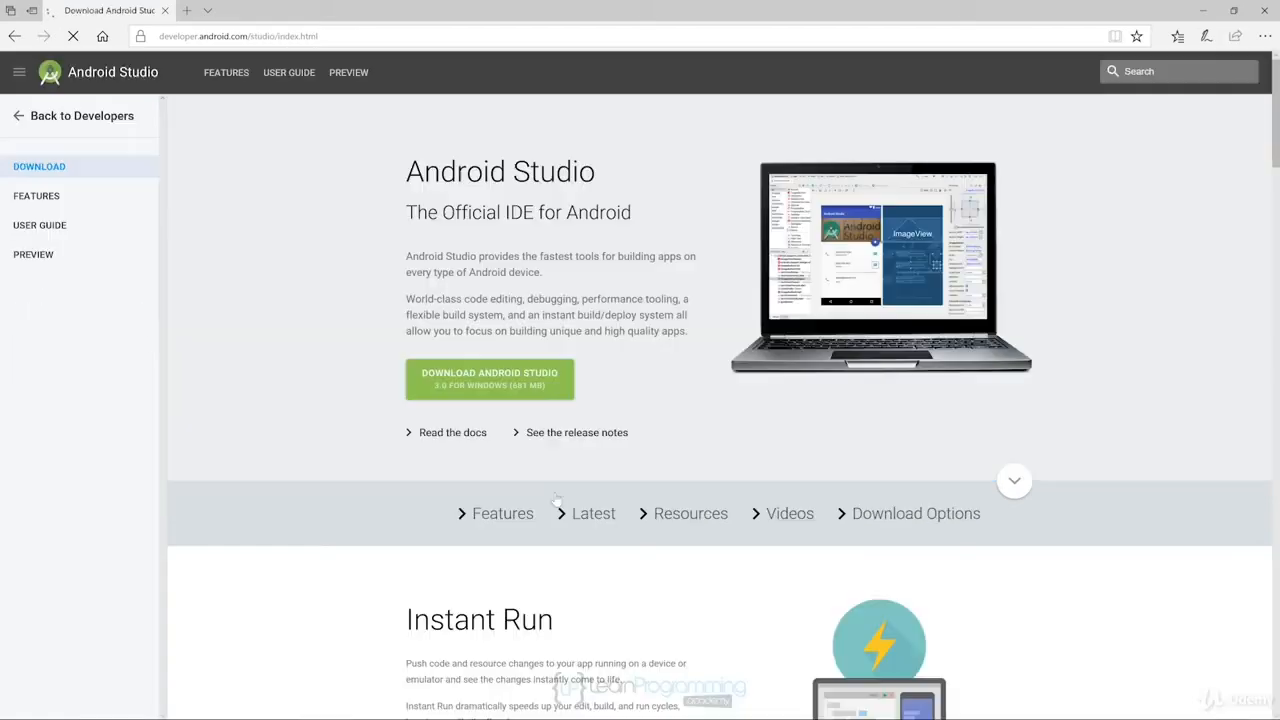
pyautogui.click(499, 388)
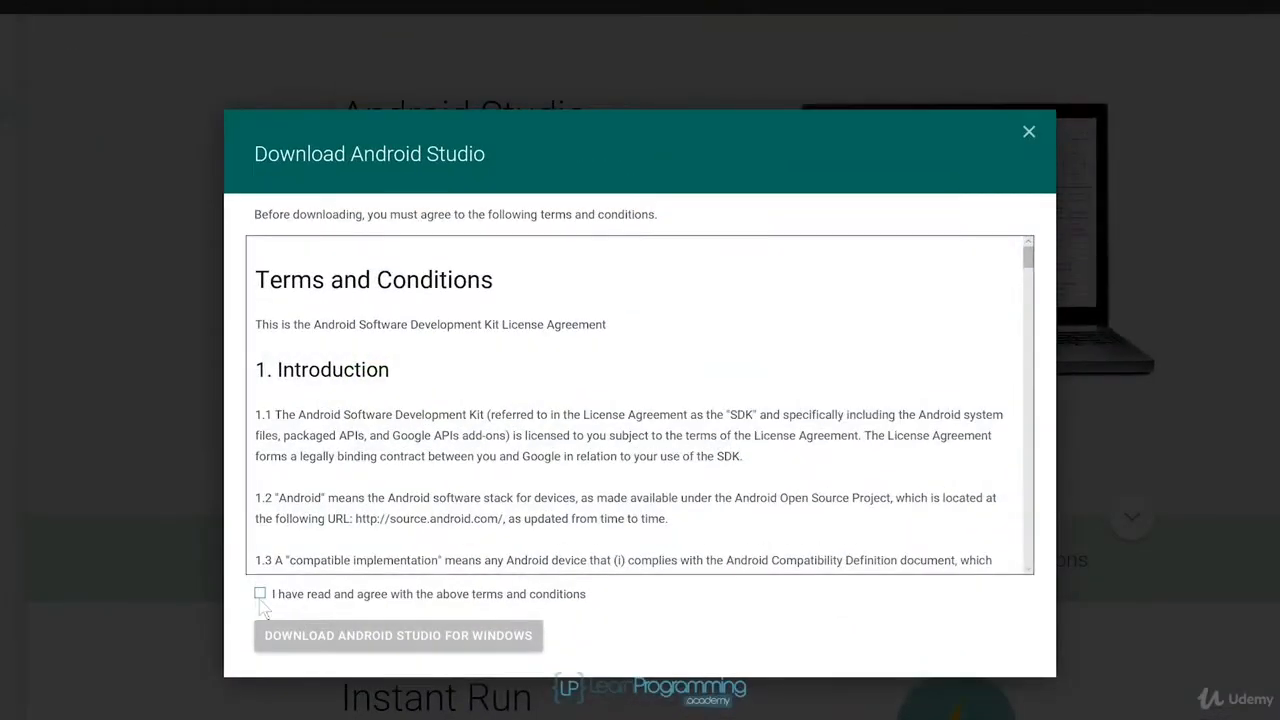
pyautogui.click(260, 594)
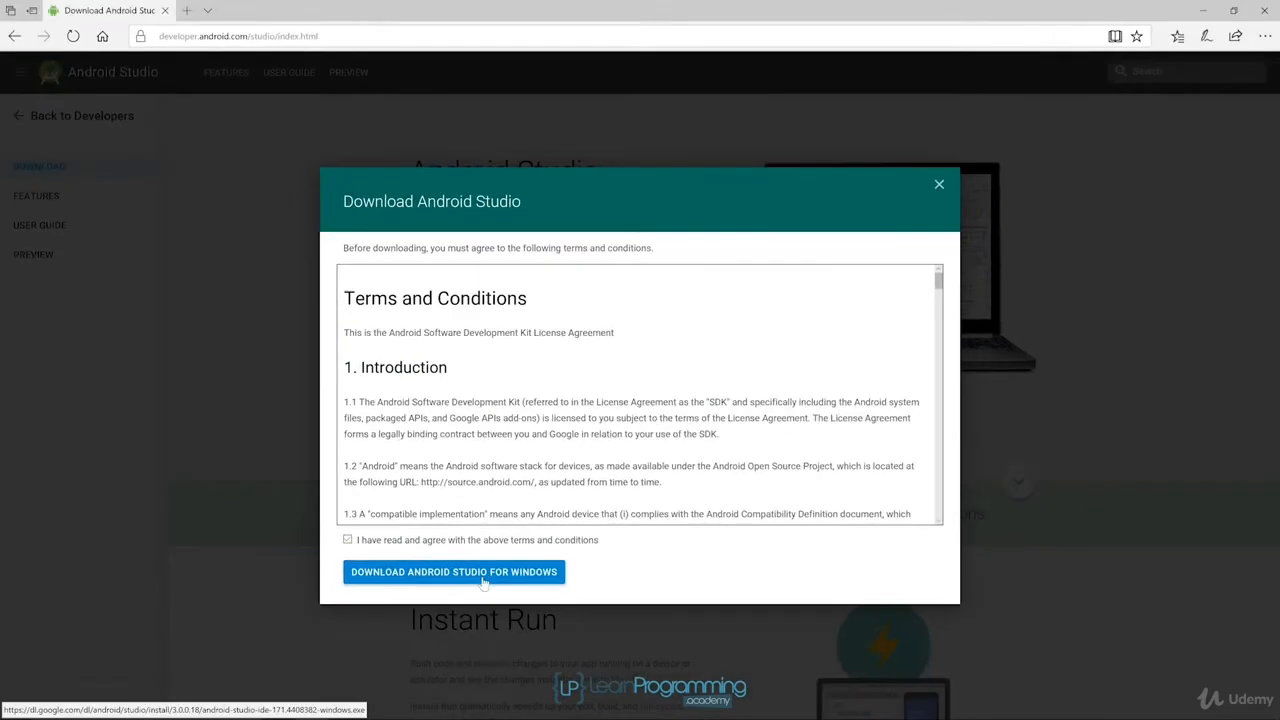
pyautogui.click(420, 645)
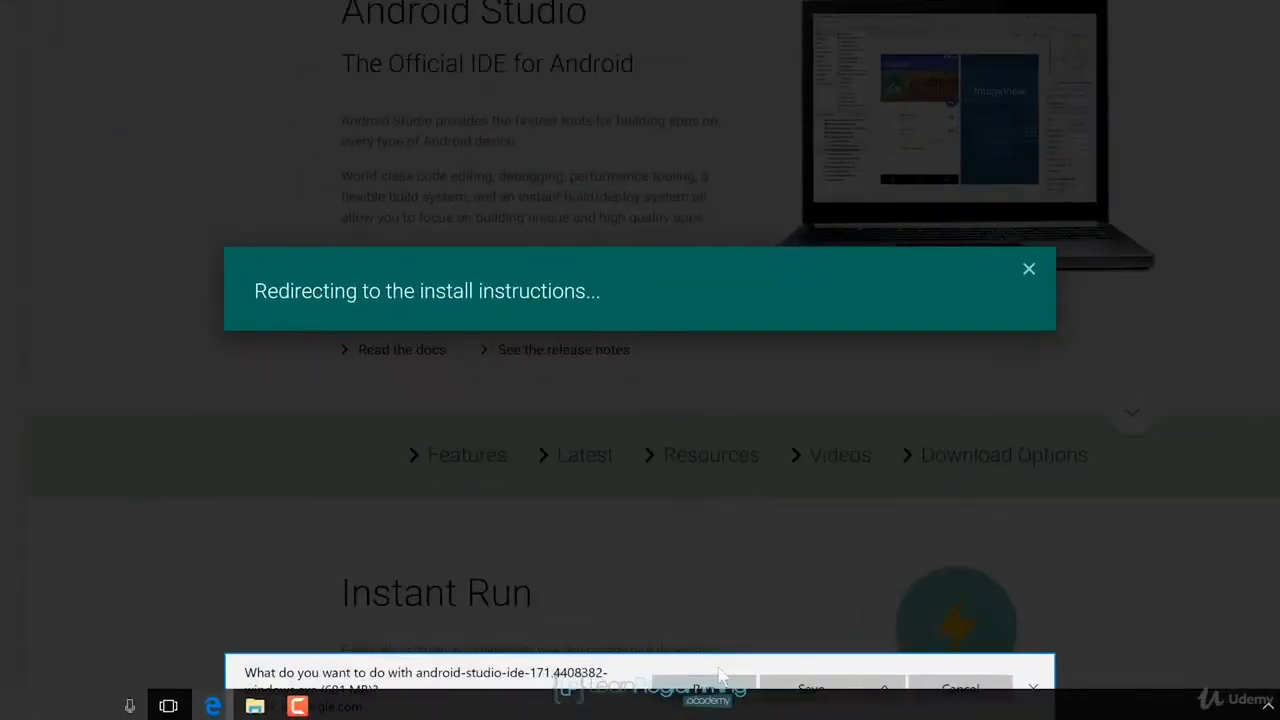
pyautogui.click(693, 693)
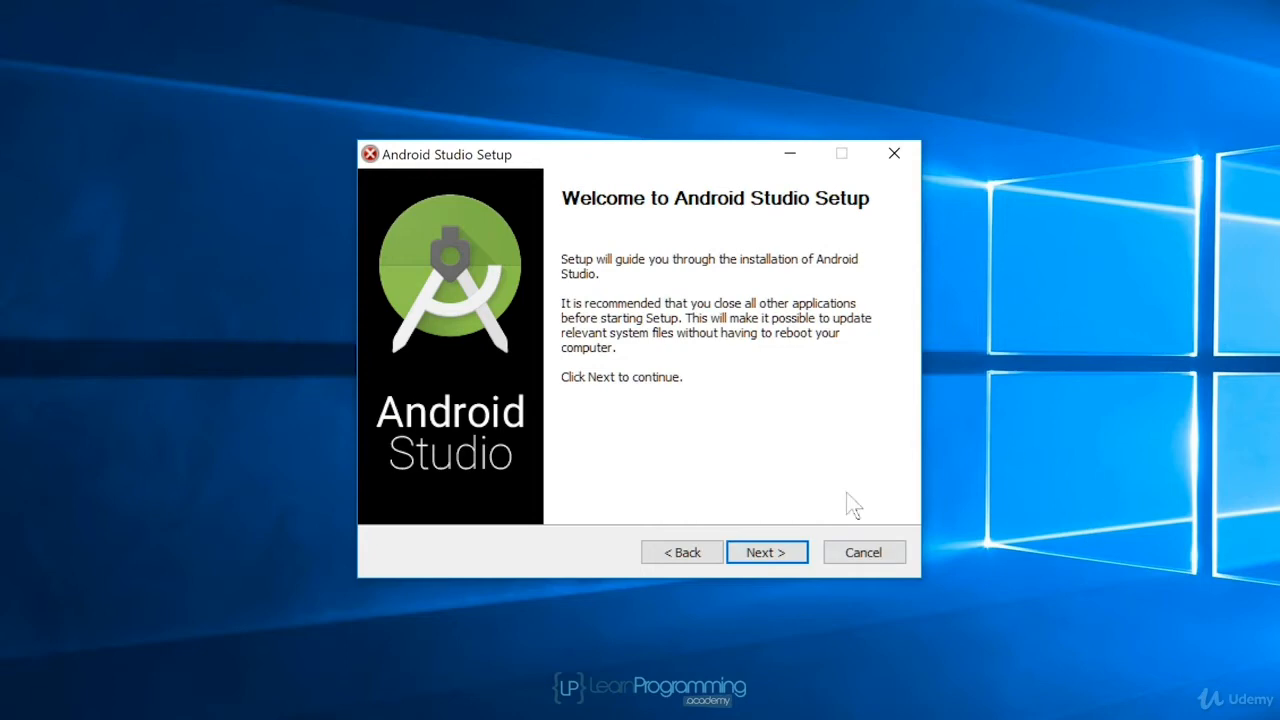
# - Install Android Studio with Android Virtual Device using the default install location and Android Studio Start Menu folder, and launch it on finishing
pyautogui.click(777, 558)
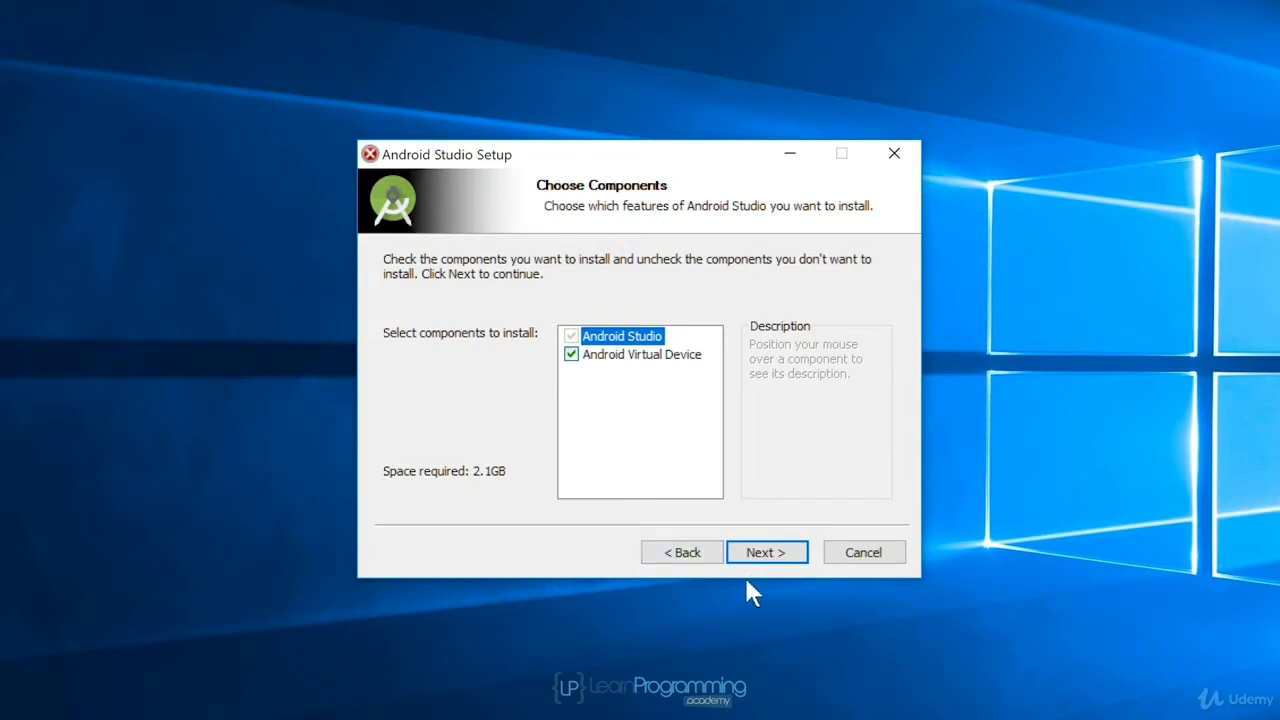
pyautogui.click(766, 554)
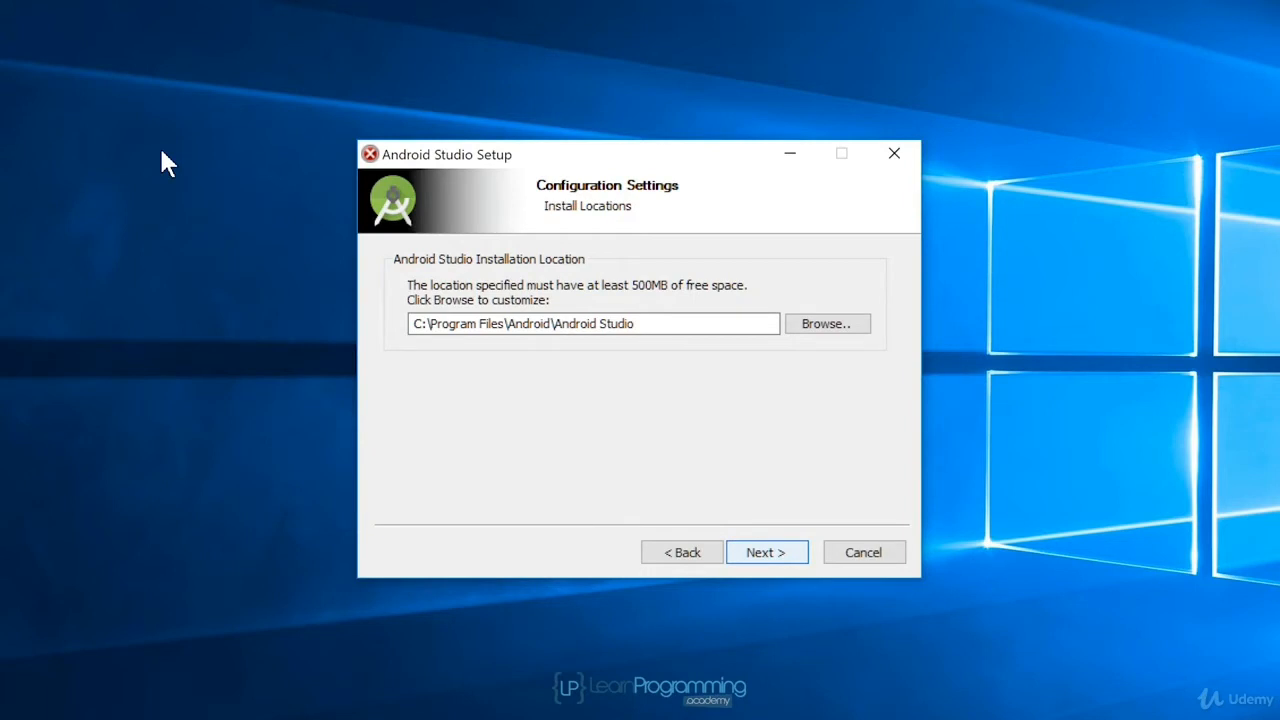
pyautogui.press('Return')
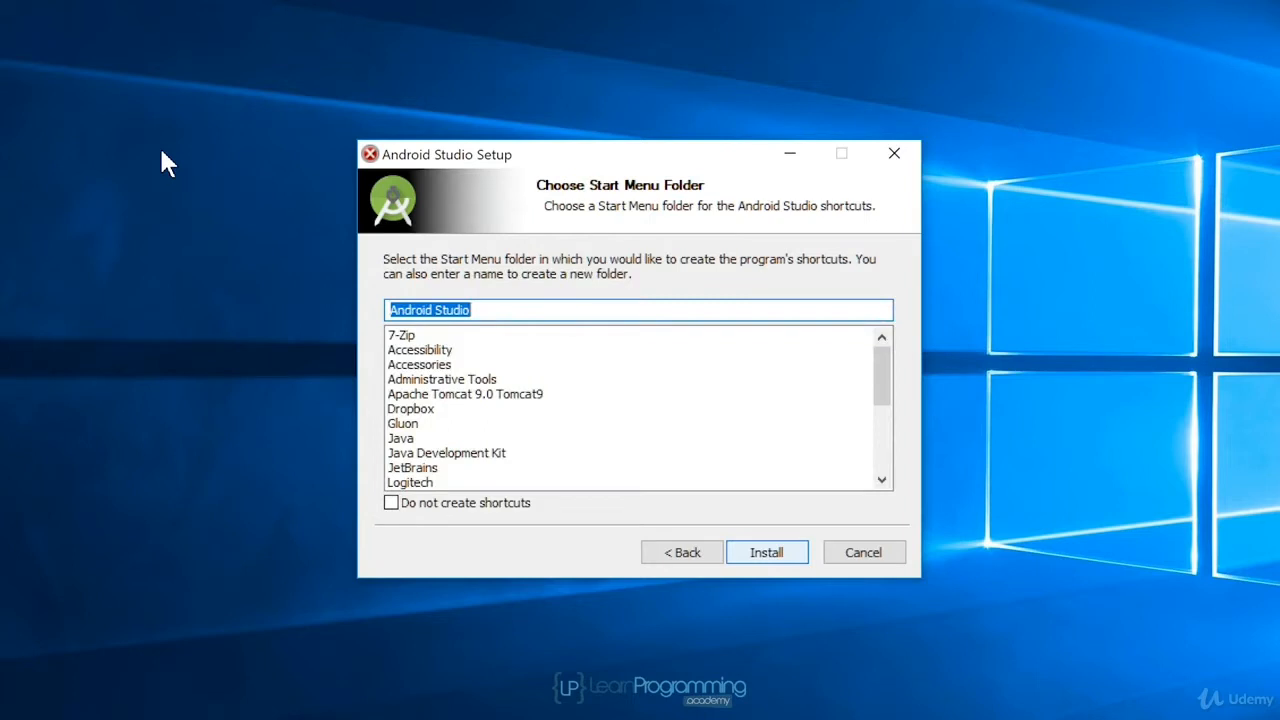
pyautogui.press('Return')
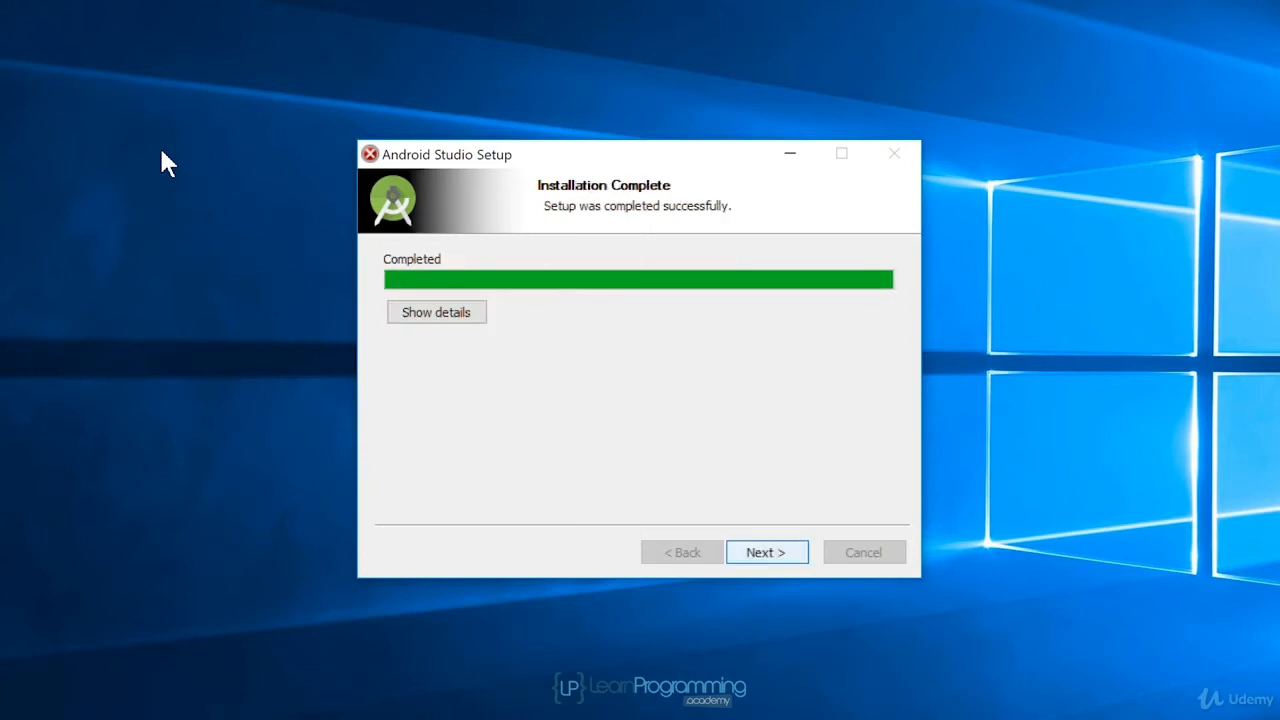
pyautogui.click(766, 556)
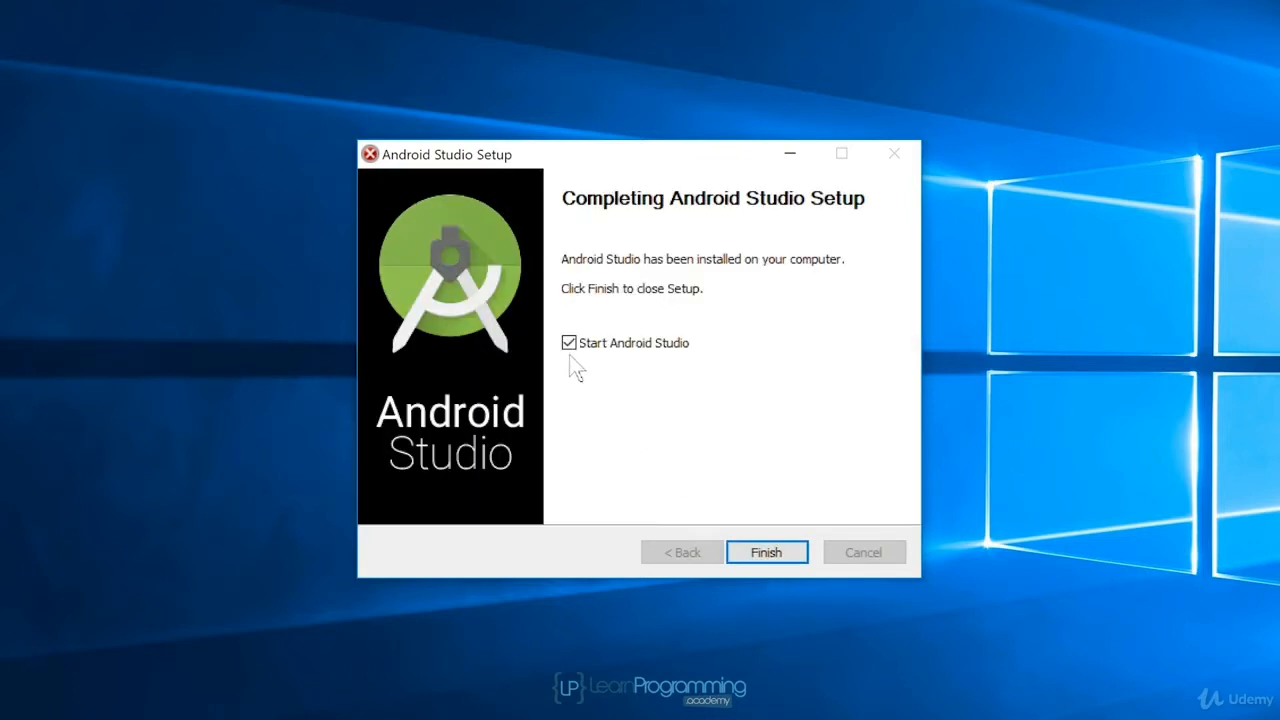
pyautogui.click(760, 556)
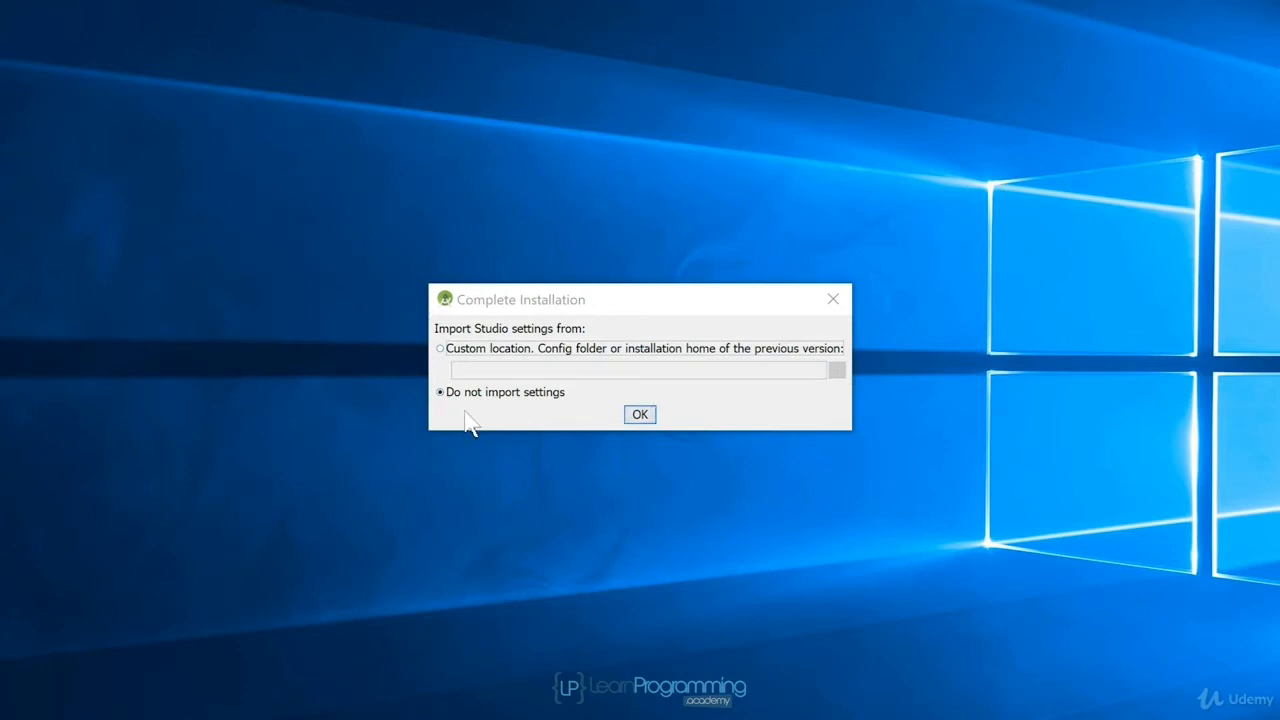
# - Complete the first launch without importing settings and choose the Standard install type in the setup wizard
pyautogui.click(642, 418)
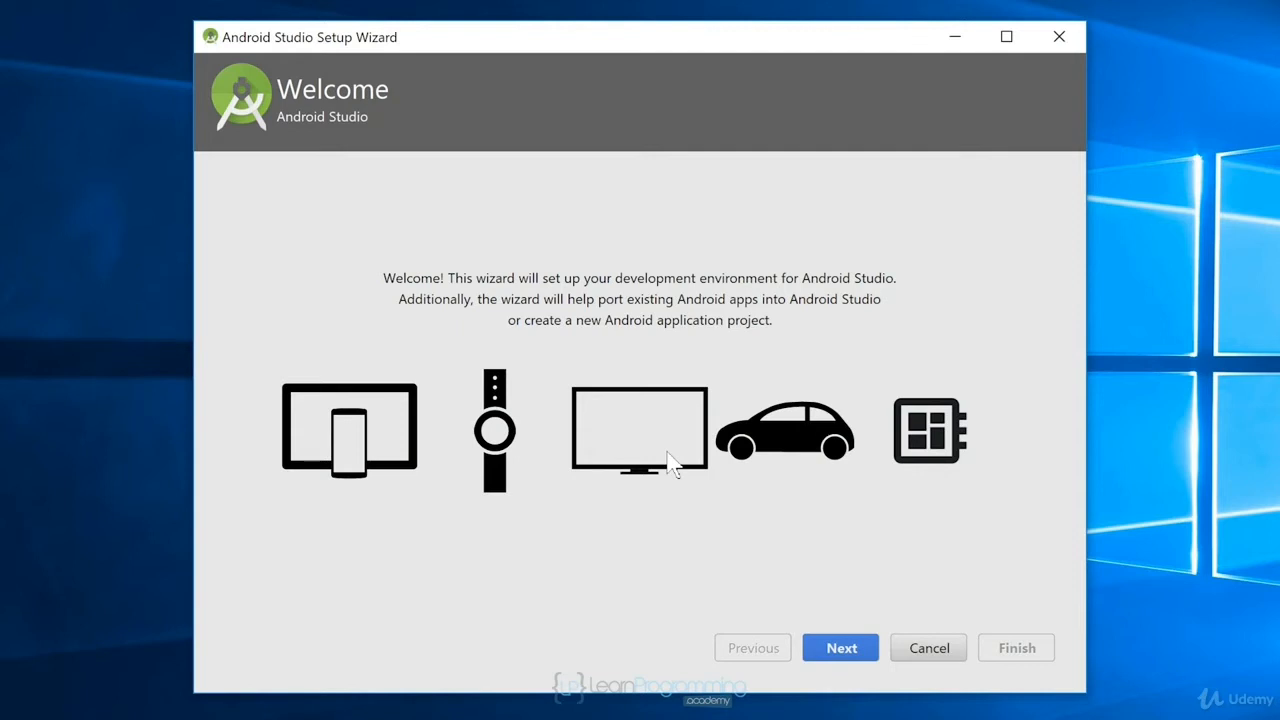
pyautogui.click(840, 650)
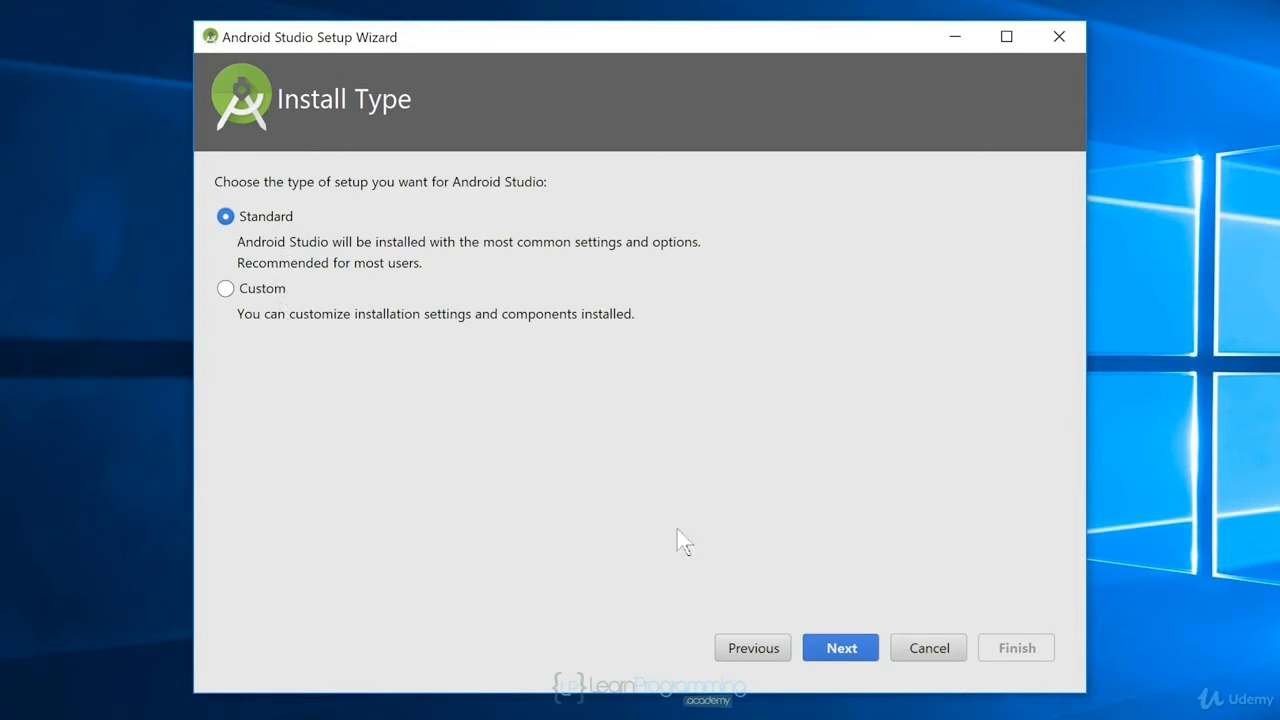
pyautogui.click(842, 650)
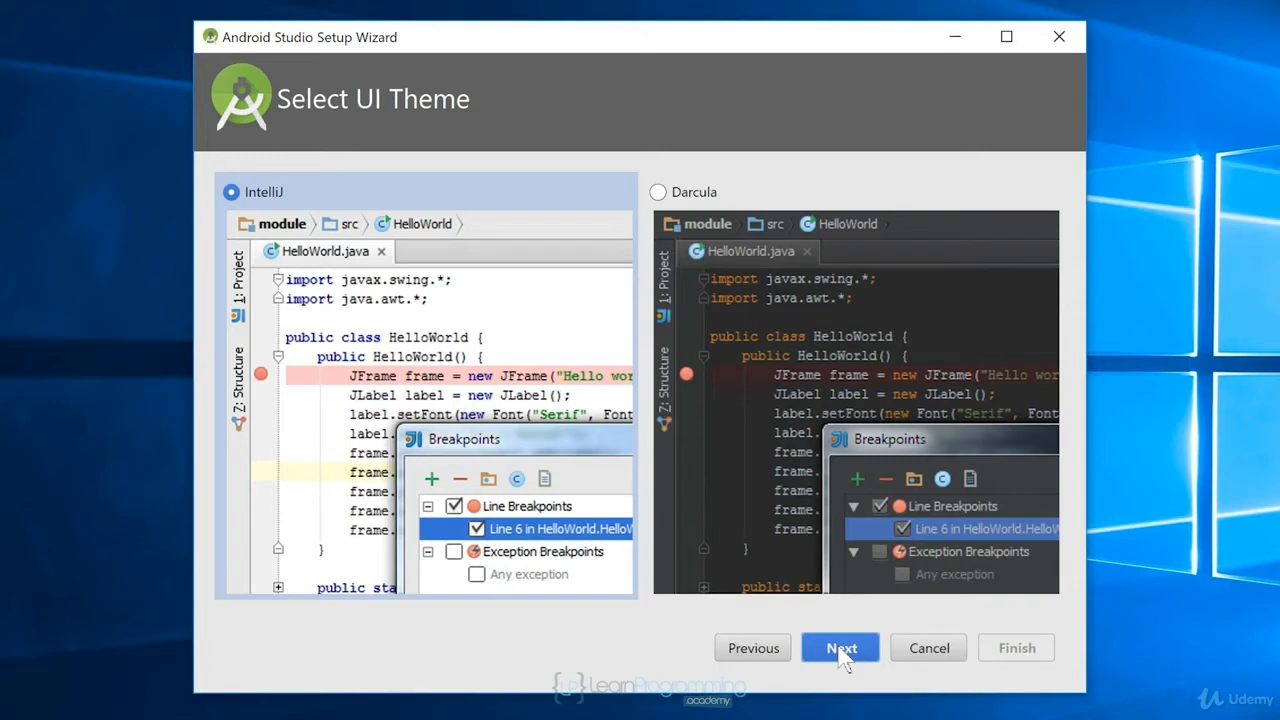
# - Preview the Darcula theme, keep the IntelliJ theme, and start the SDK component download with its details shown
pyautogui.click(658, 192)
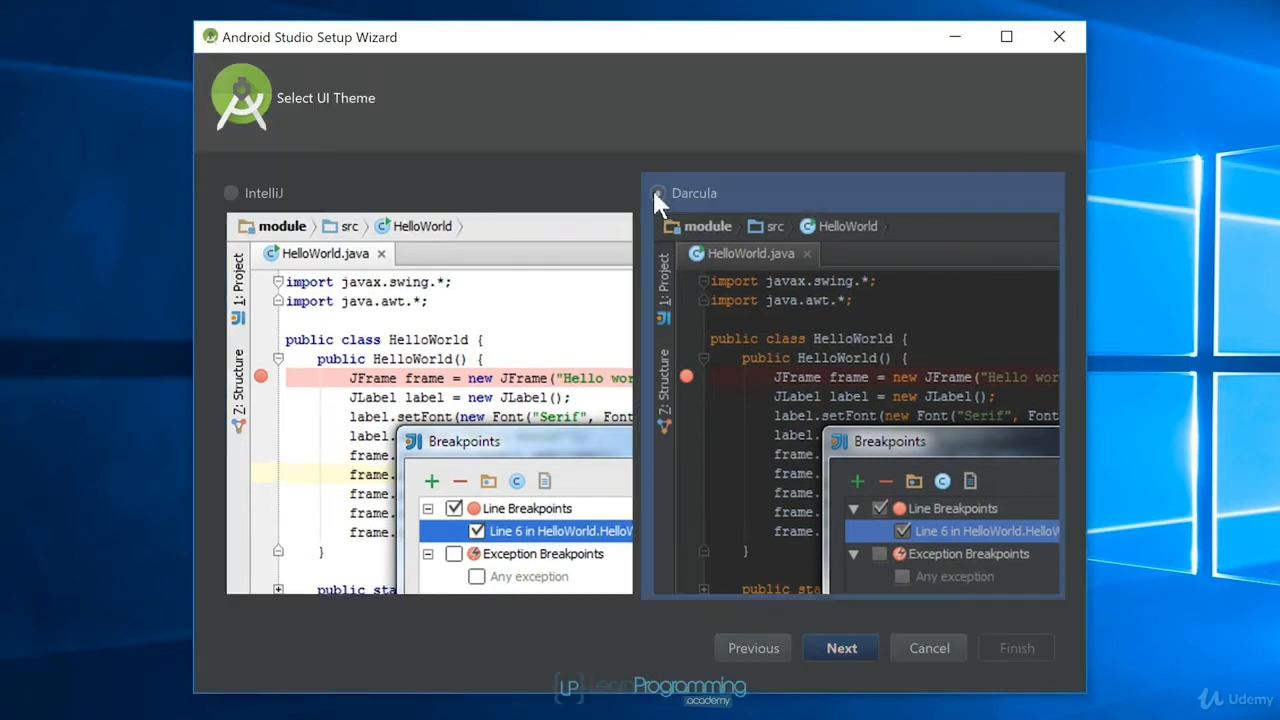
pyautogui.click(231, 193)
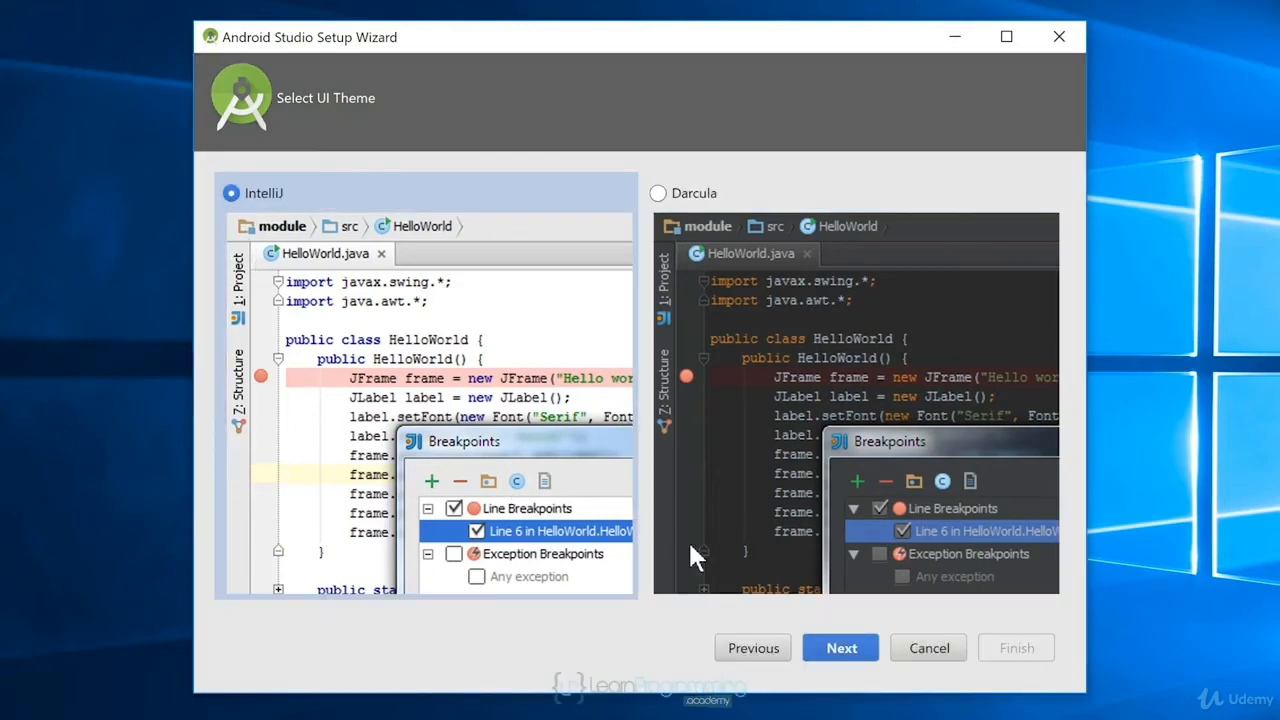
pyautogui.click(855, 650)
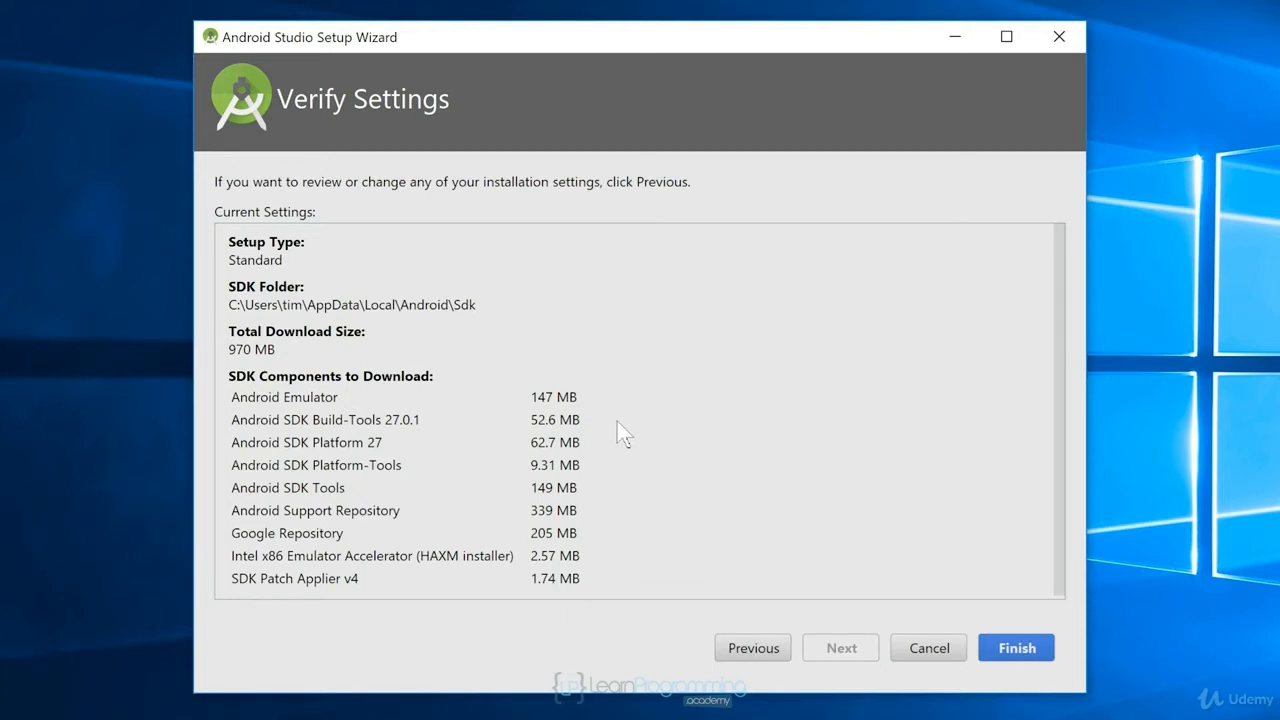
pyautogui.click(1017, 652)
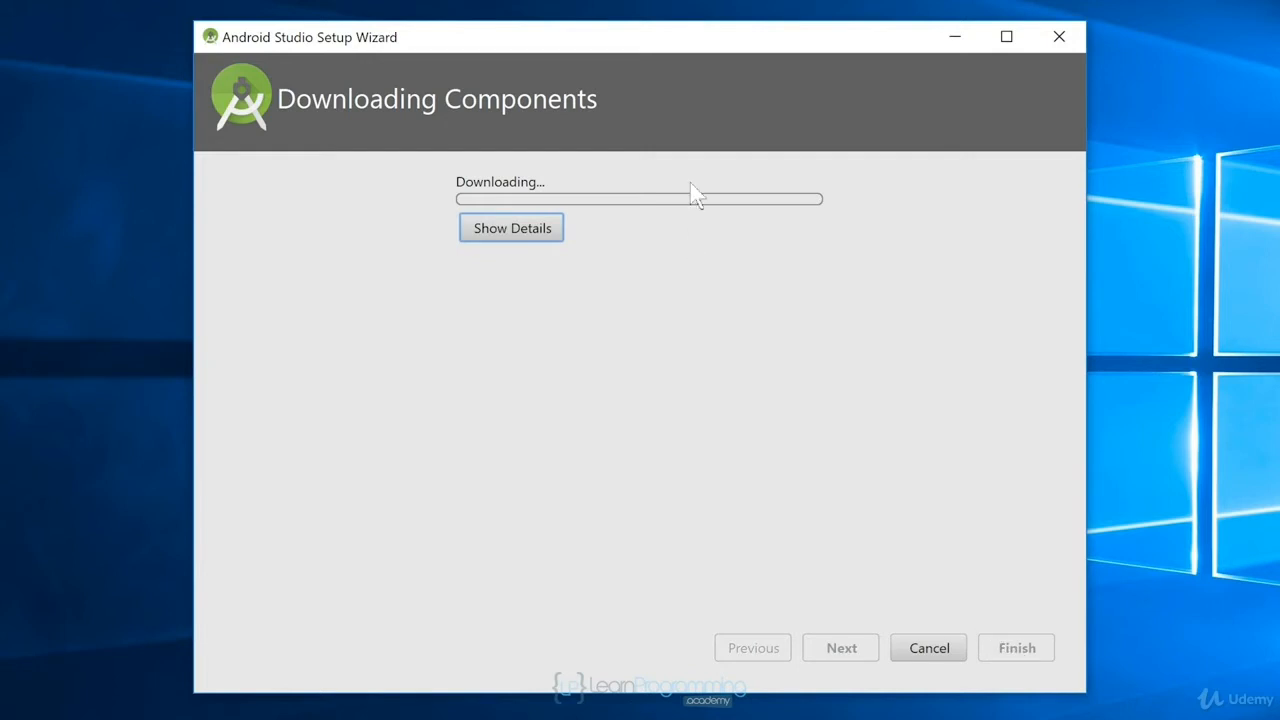
pyautogui.click(496, 240)
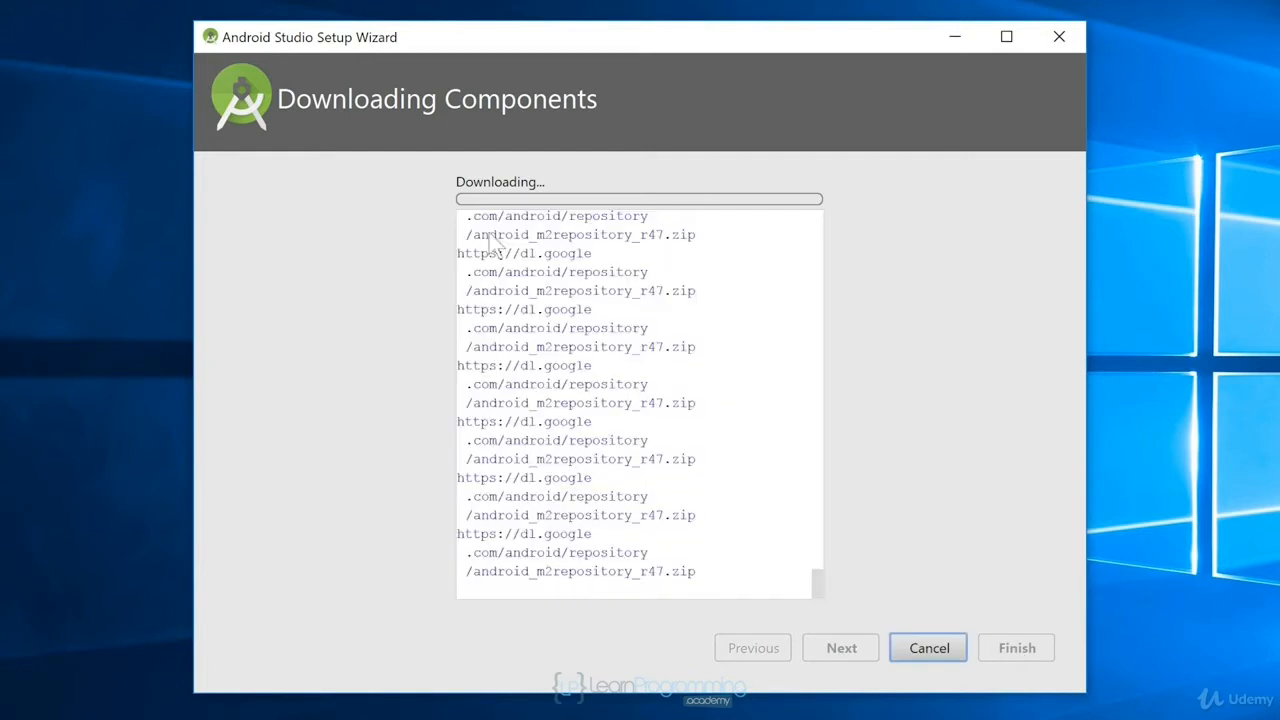
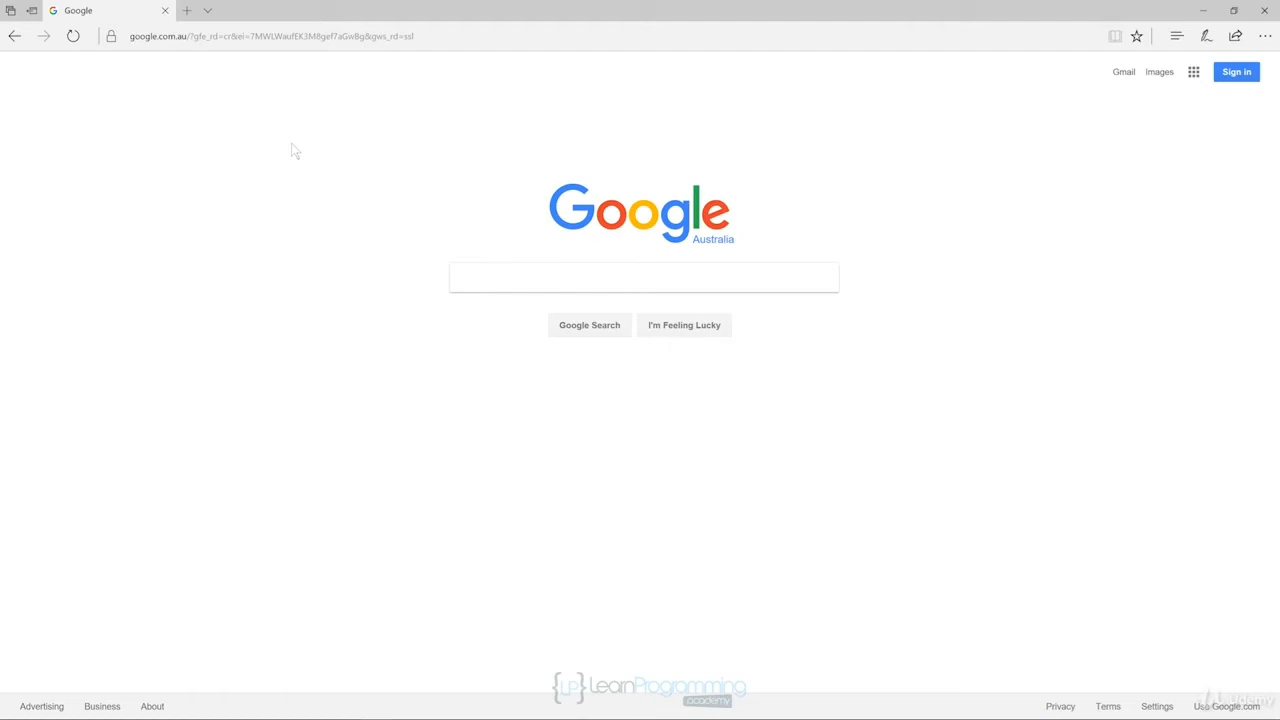
# - Go to java.oracle.com in the browser and open the Java SE download page for Java Platform (JDK) 8u144
pyautogui.click(461, 34)
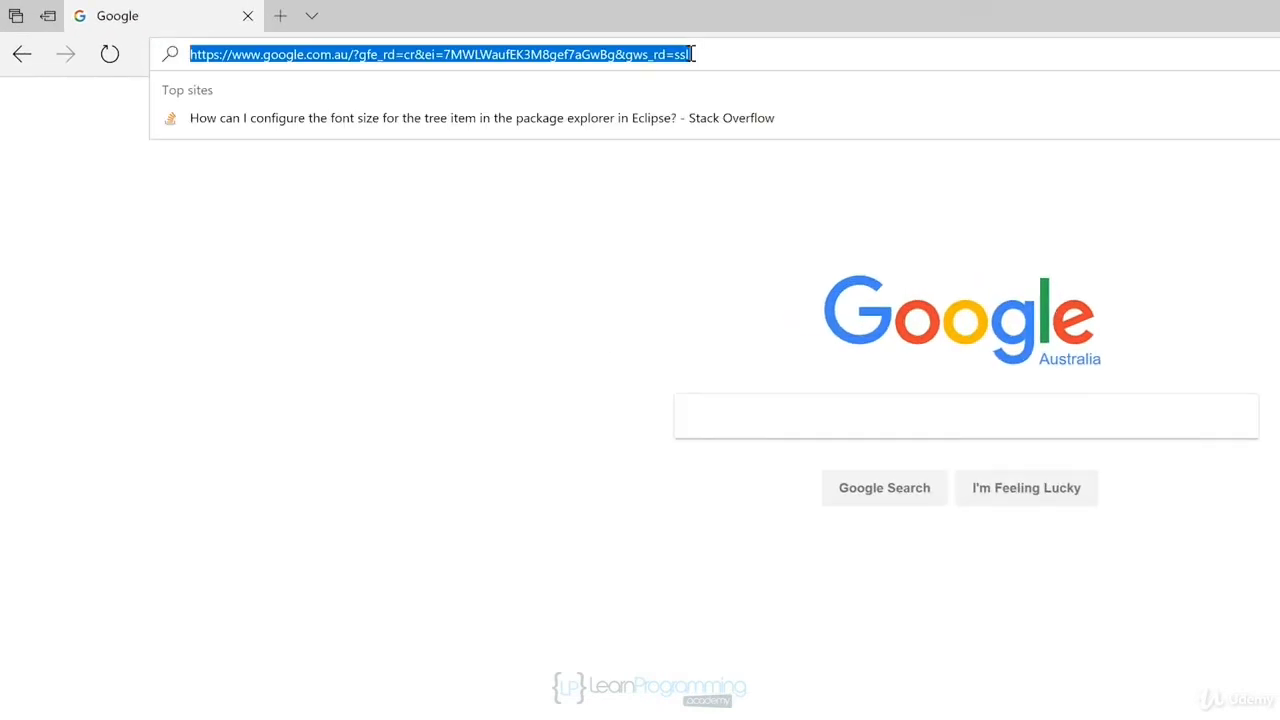
pyautogui.write('java.oracle.com/')
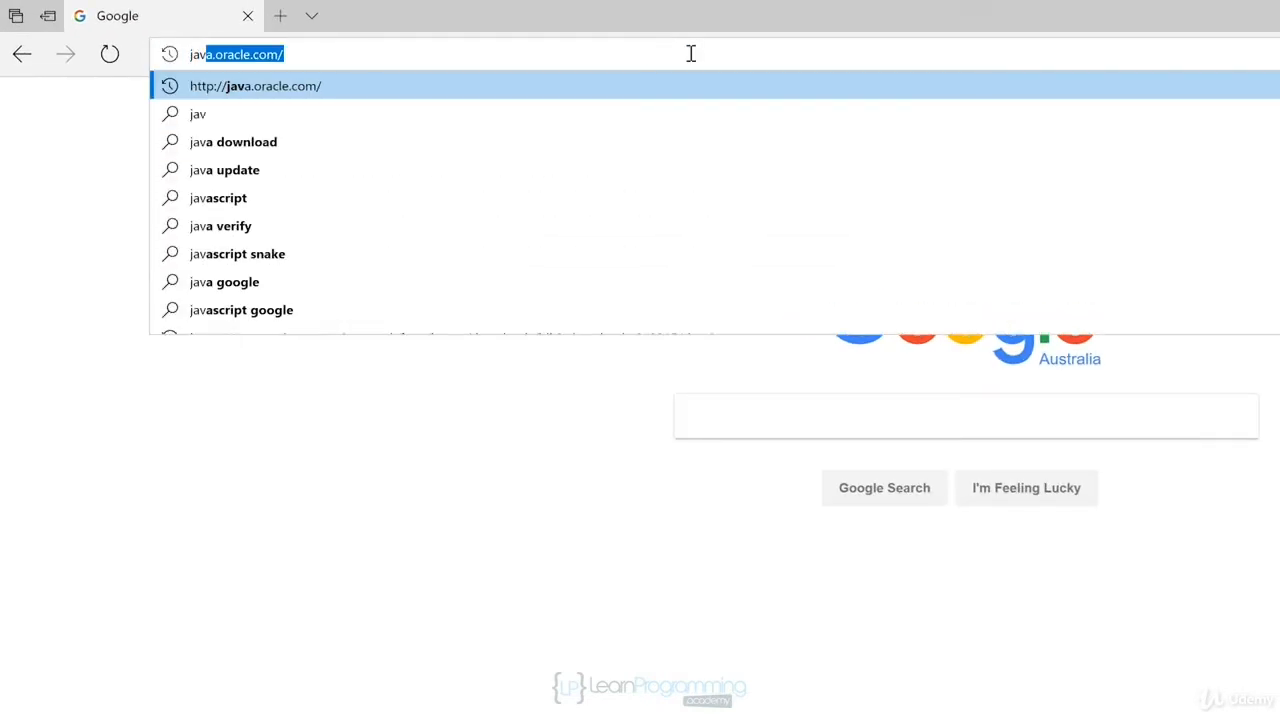
pyautogui.press('Return')
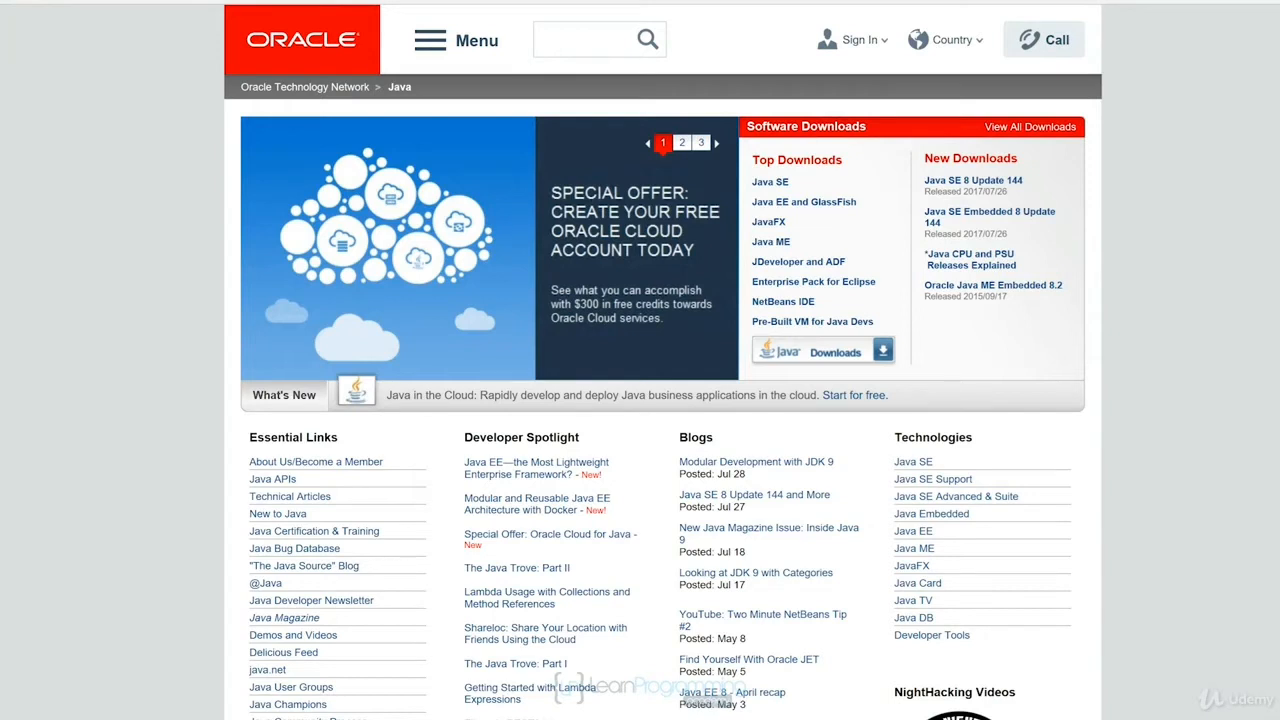
pyautogui.click(909, 466)
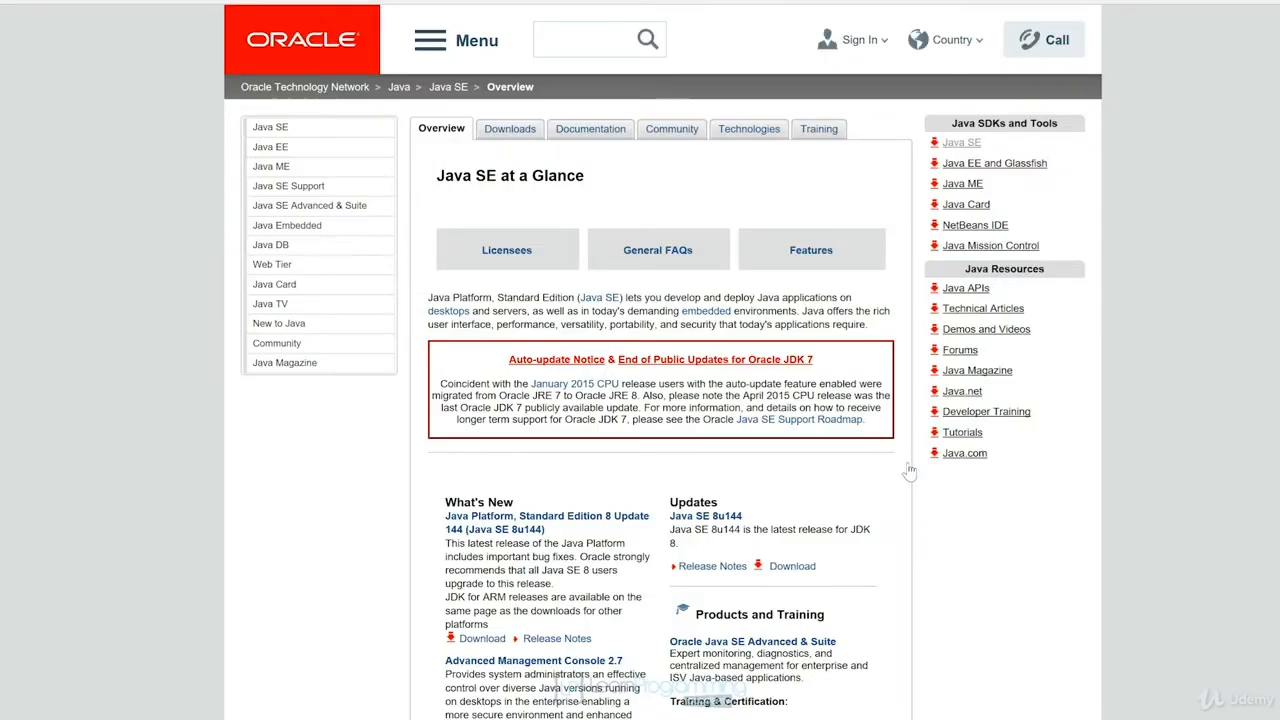
pyautogui.click(502, 134)
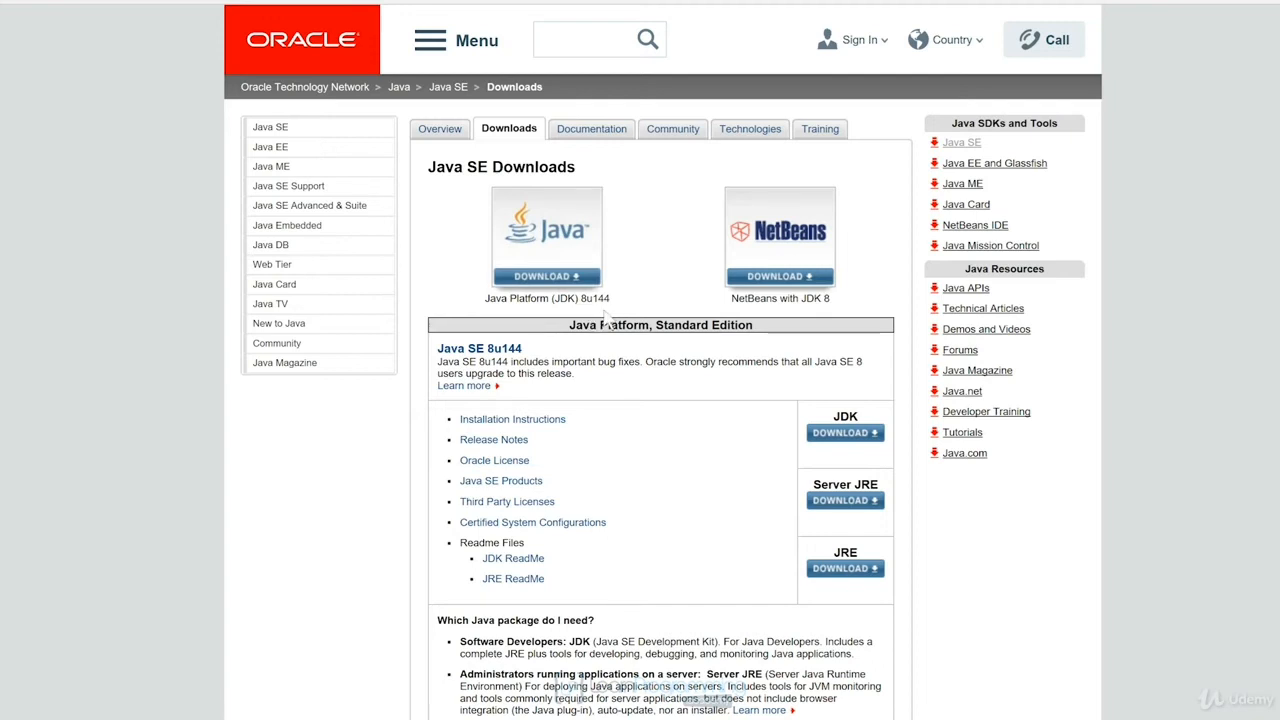
pyautogui.click(540, 232)
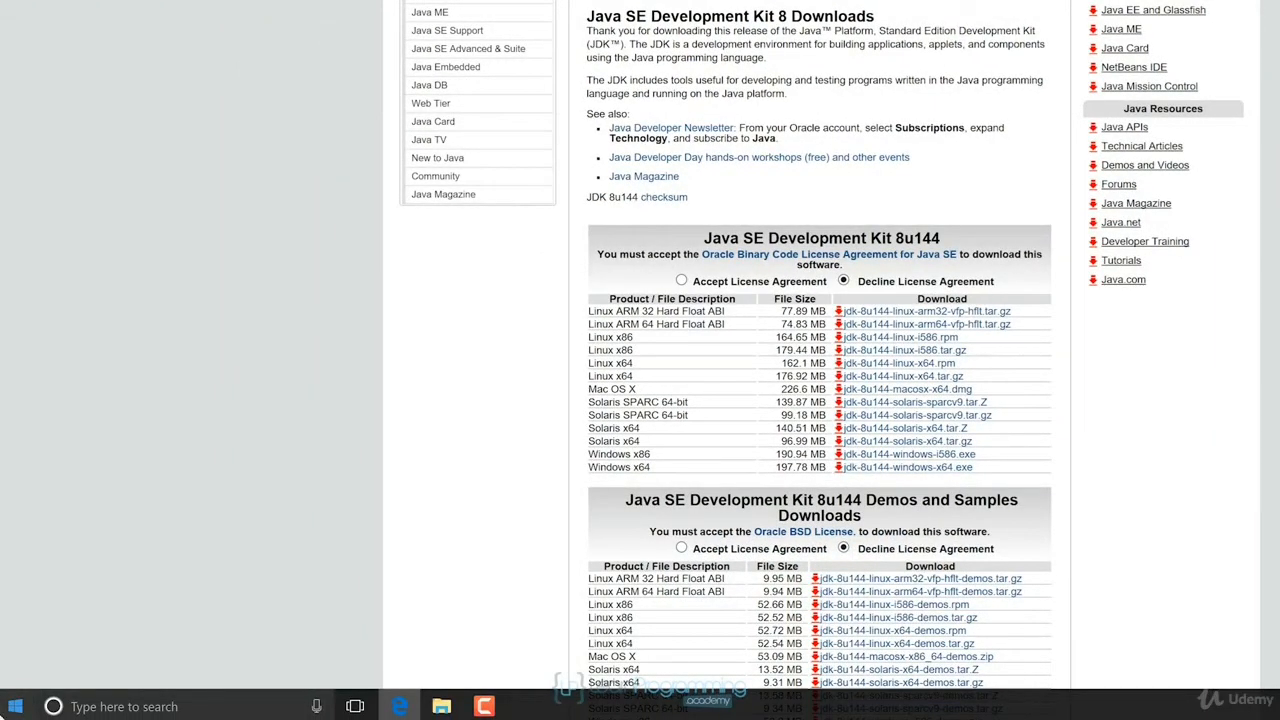
# - Check the Windows system type on the About page of the system settings, and close the settings
pyautogui.click(14, 708)
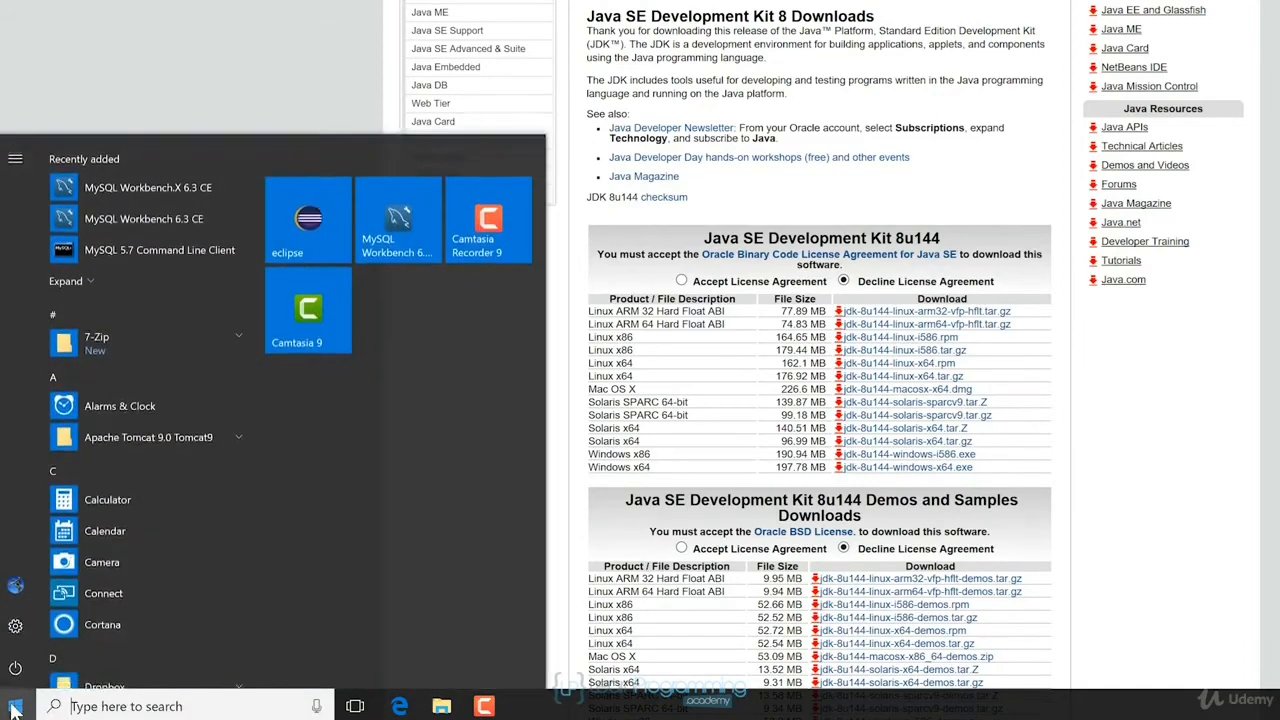
pyautogui.click(15, 628)
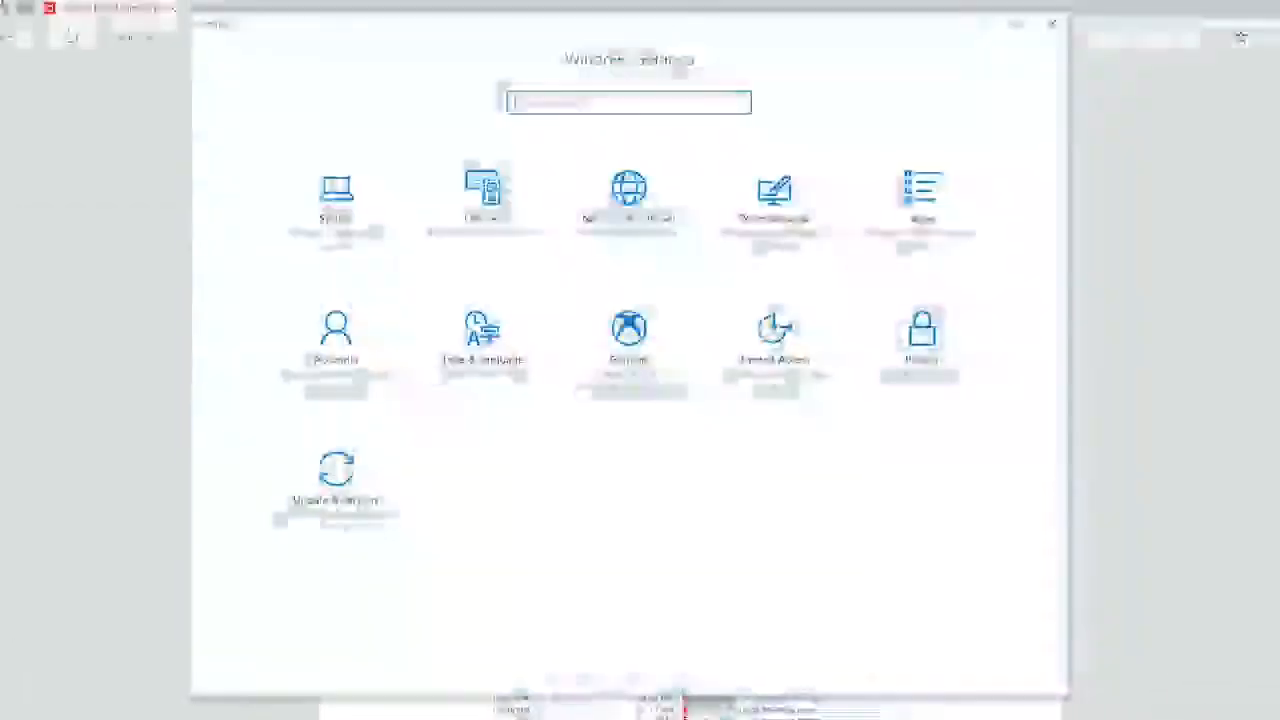
pyautogui.click(336, 194)
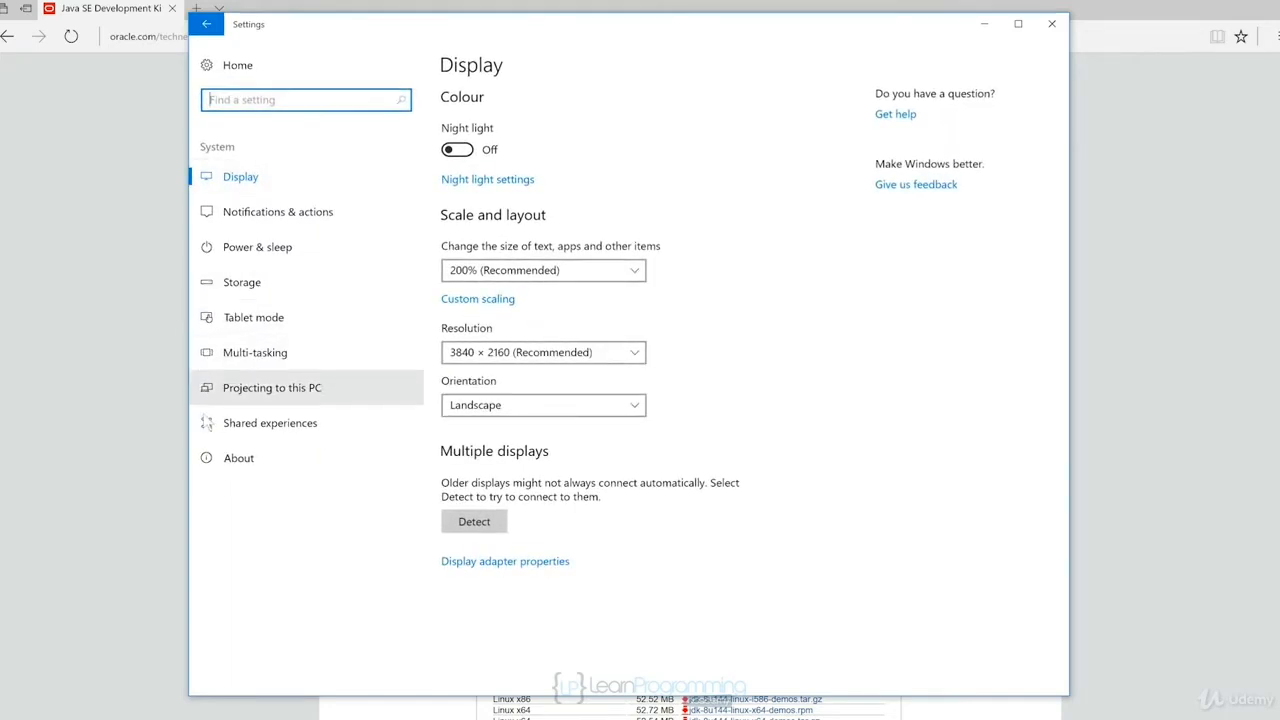
pyautogui.click(229, 471)
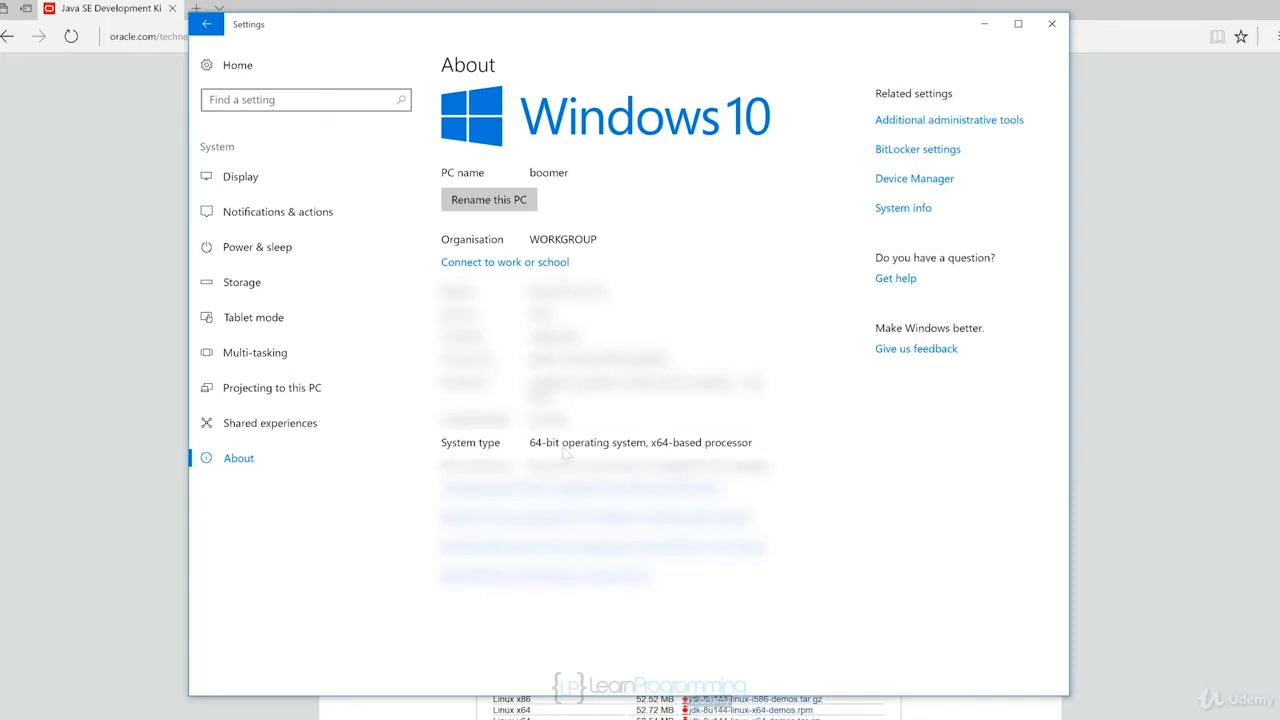
pyautogui.click(1052, 24)
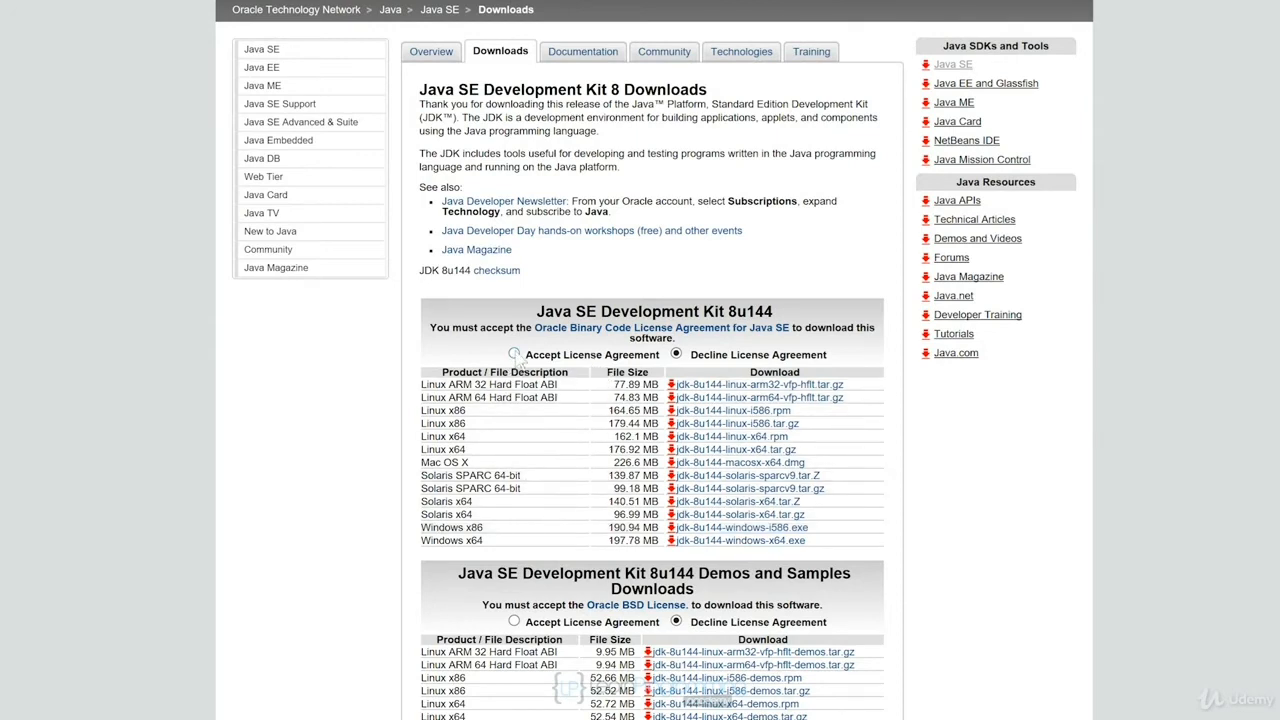
# - Accept the license agreement for Java SE Development Kit 8u144 and download and run jdk-8u144-windows-x64.exe
pyautogui.click(514, 355)
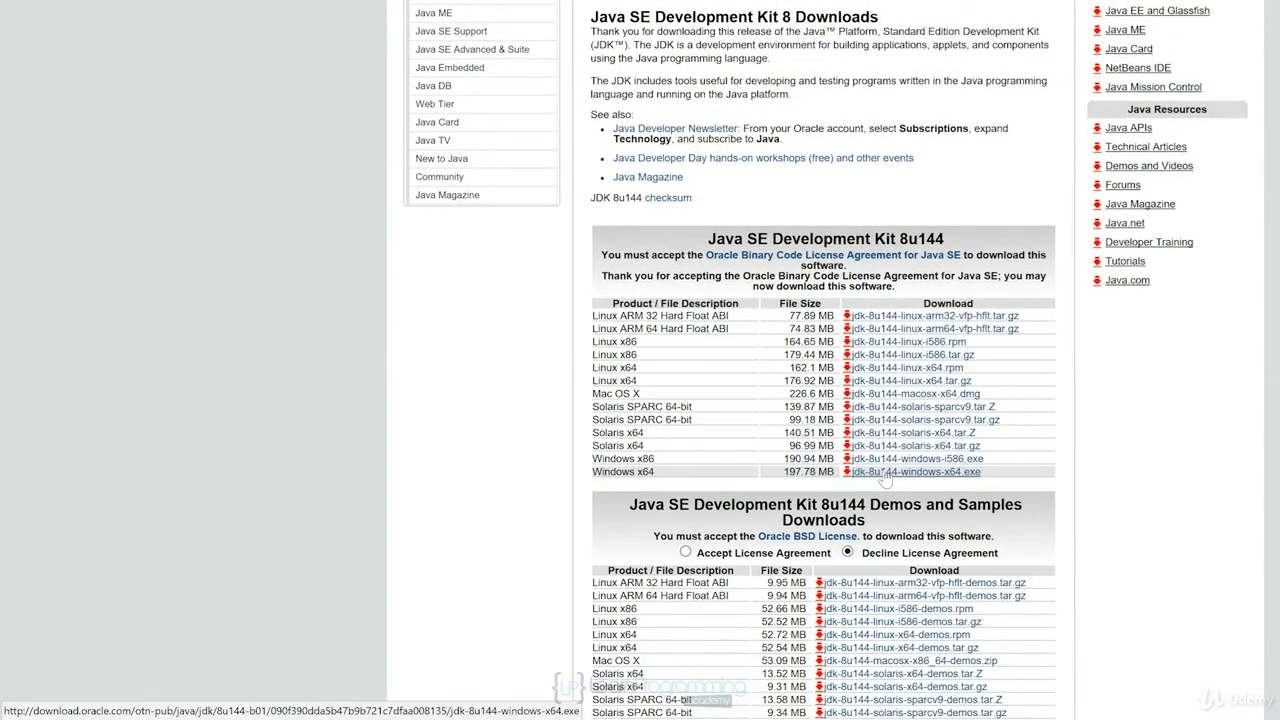
pyautogui.click(883, 474)
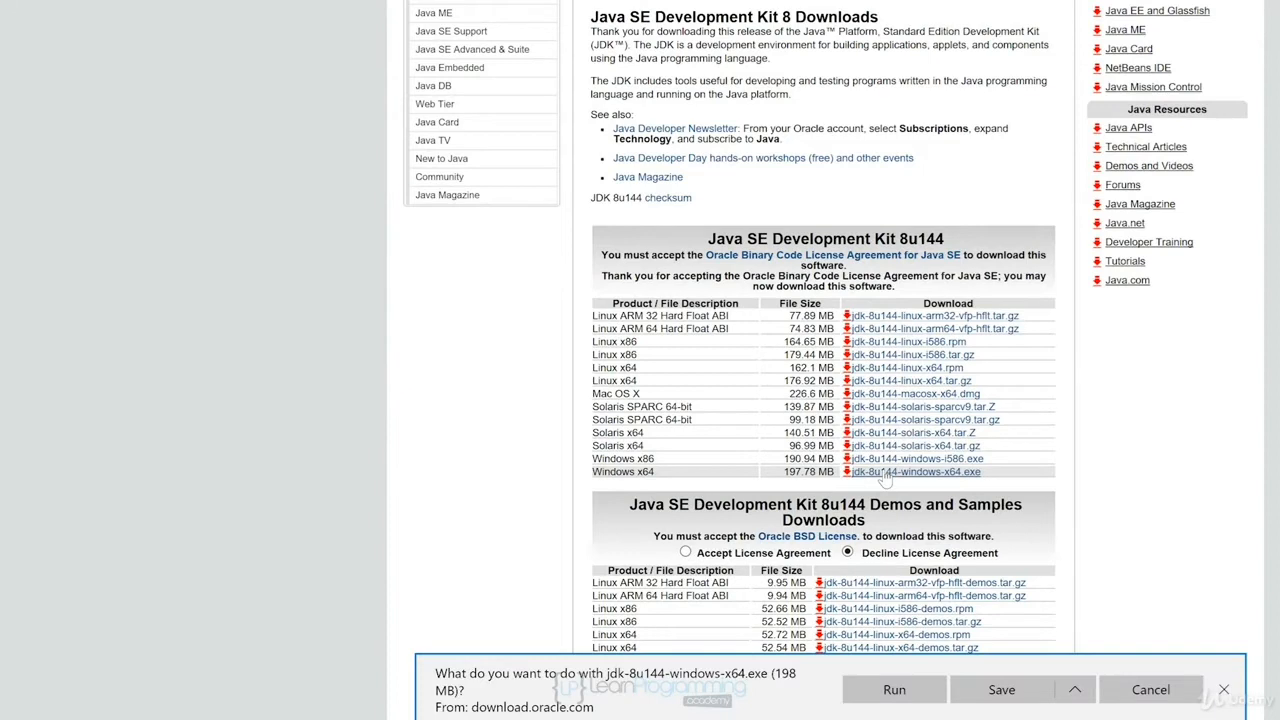
pyautogui.click(893, 700)
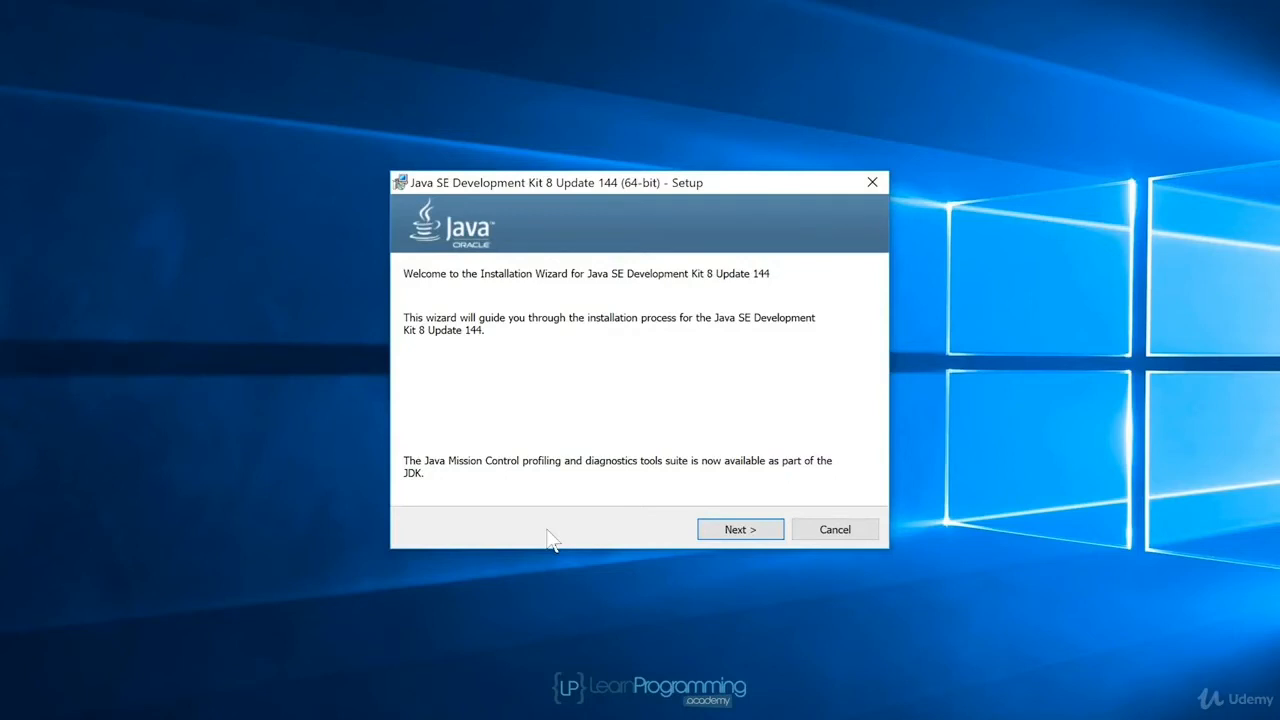
# - Install the JDK with the default features into C:\Program Files\Java\jdk1.8.0_144\ and the JRE into C:\Program Files\Java\jre1.8.0_144
pyautogui.click(756, 538)
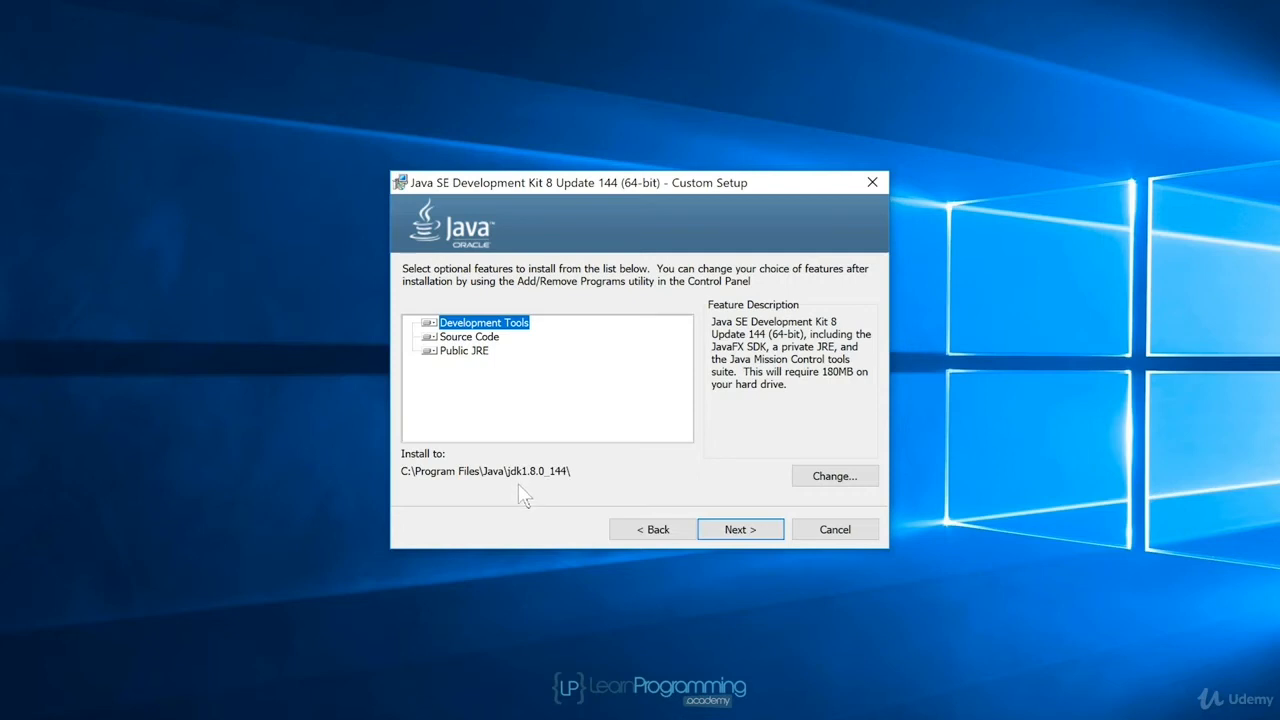
pyautogui.click(735, 529)
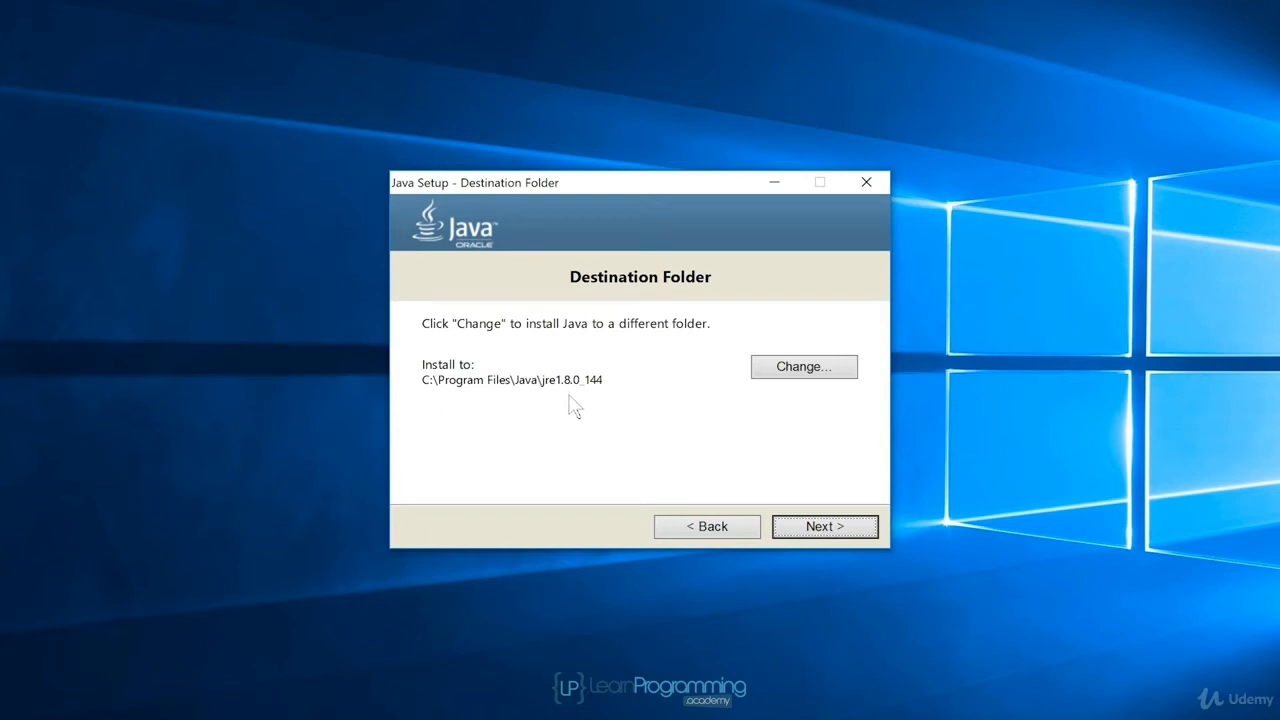
pyautogui.click(858, 528)
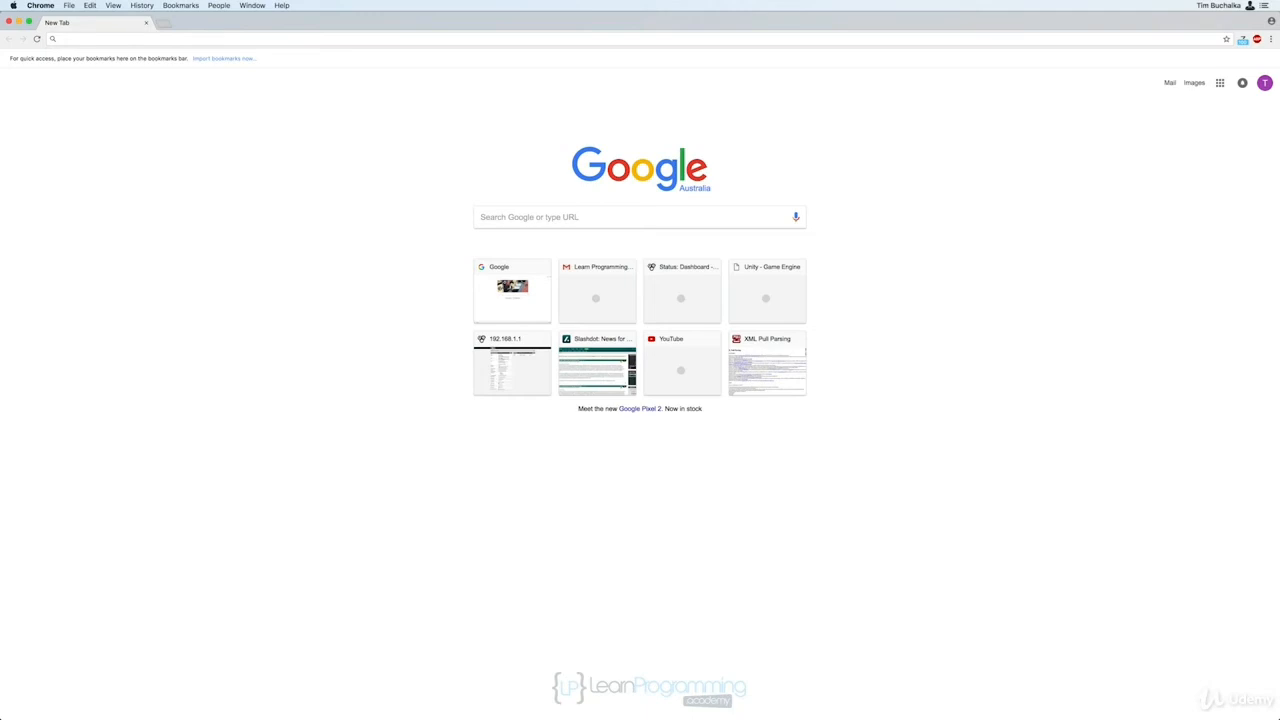
# - In Chrome on the Mac, go to developer.android.com and open the Get Android Studio page
pyautogui.click(484, 40)
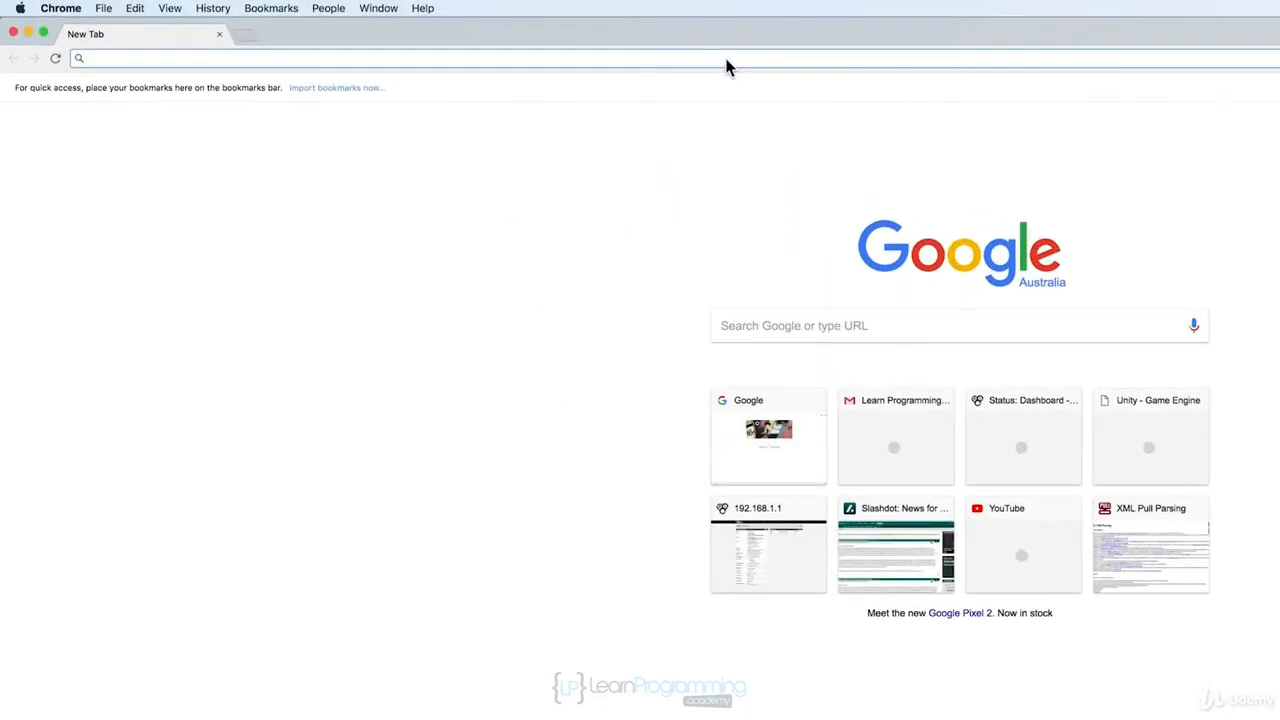
pyautogui.write('developer.and')
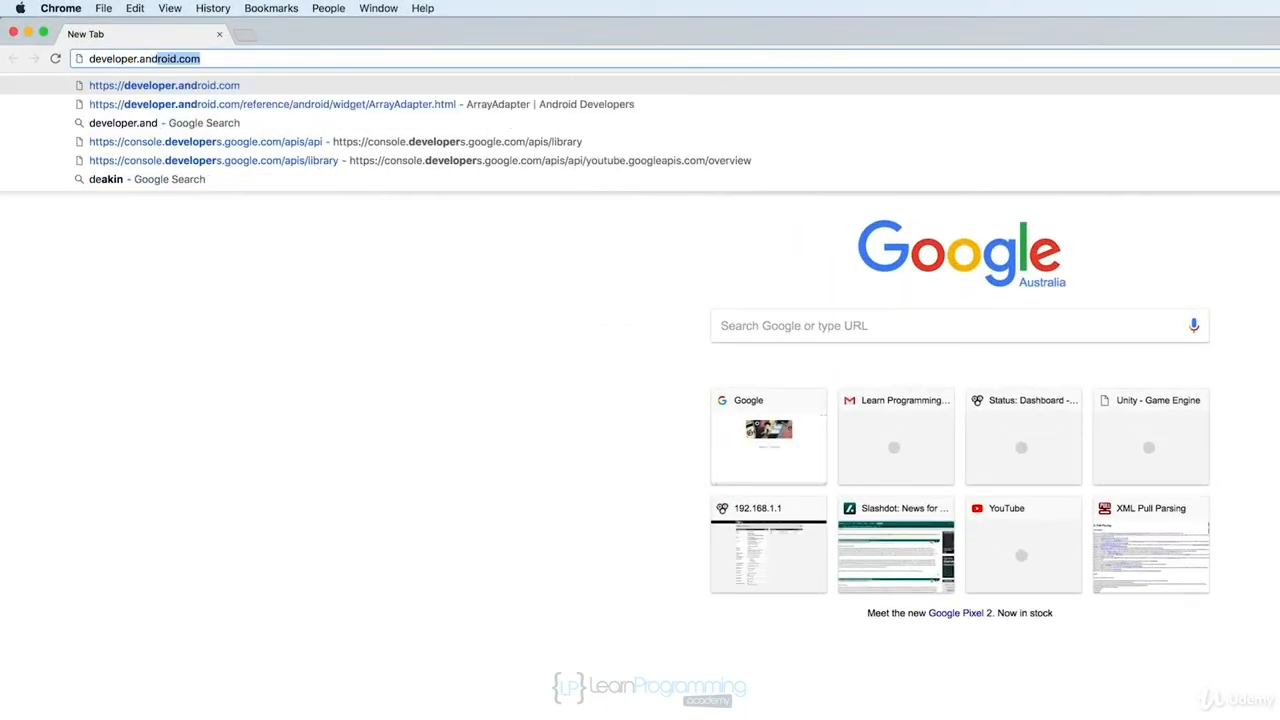
pyautogui.press('Return')
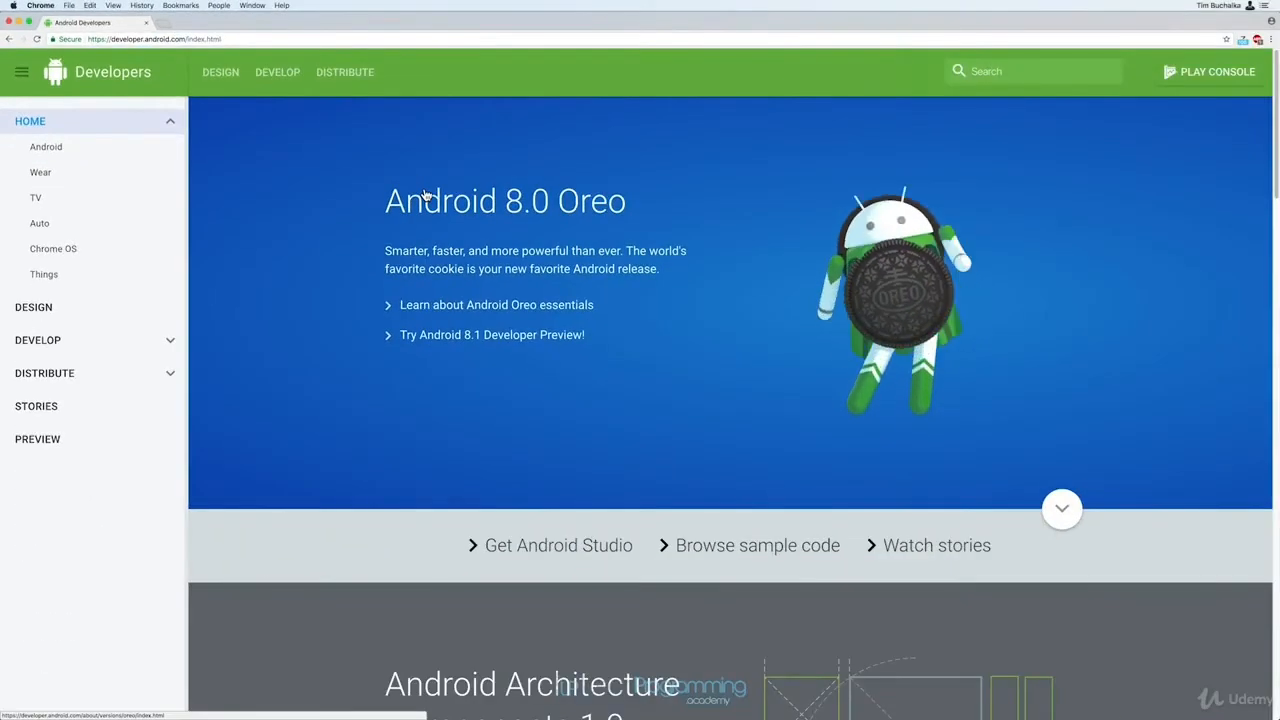
pyautogui.scroll(-4, 460, 225)
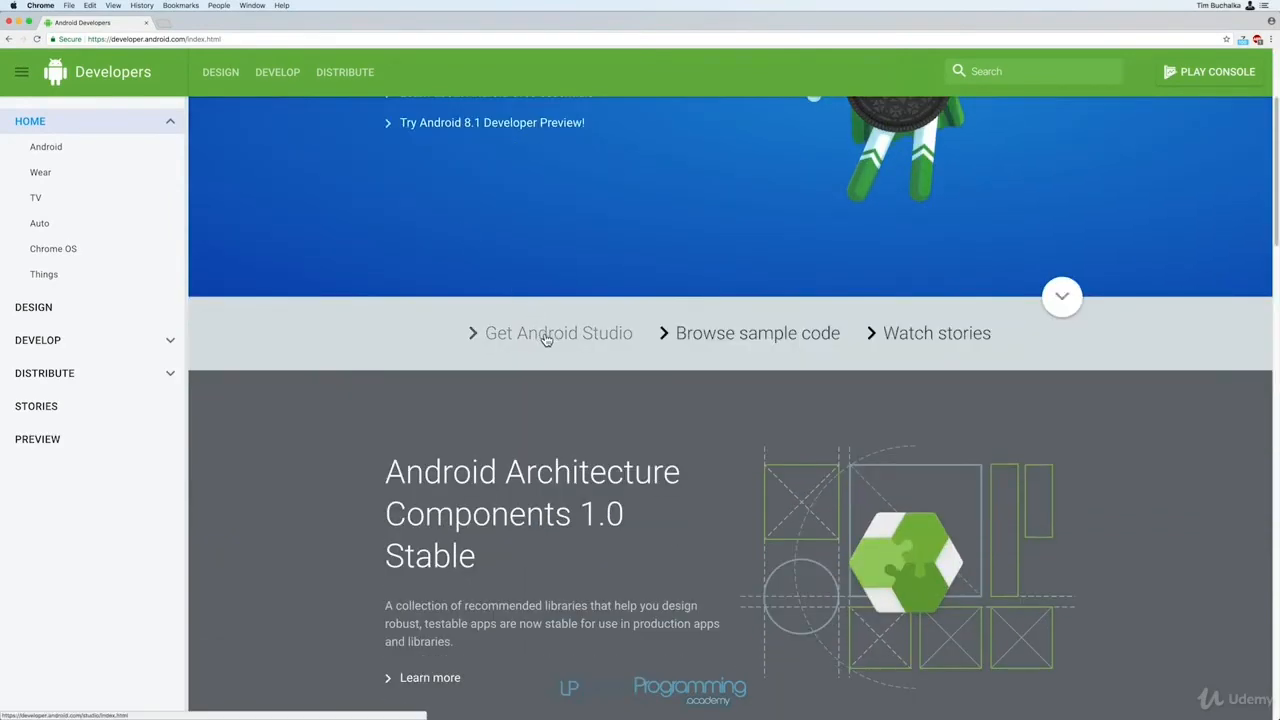
pyautogui.click(543, 336)
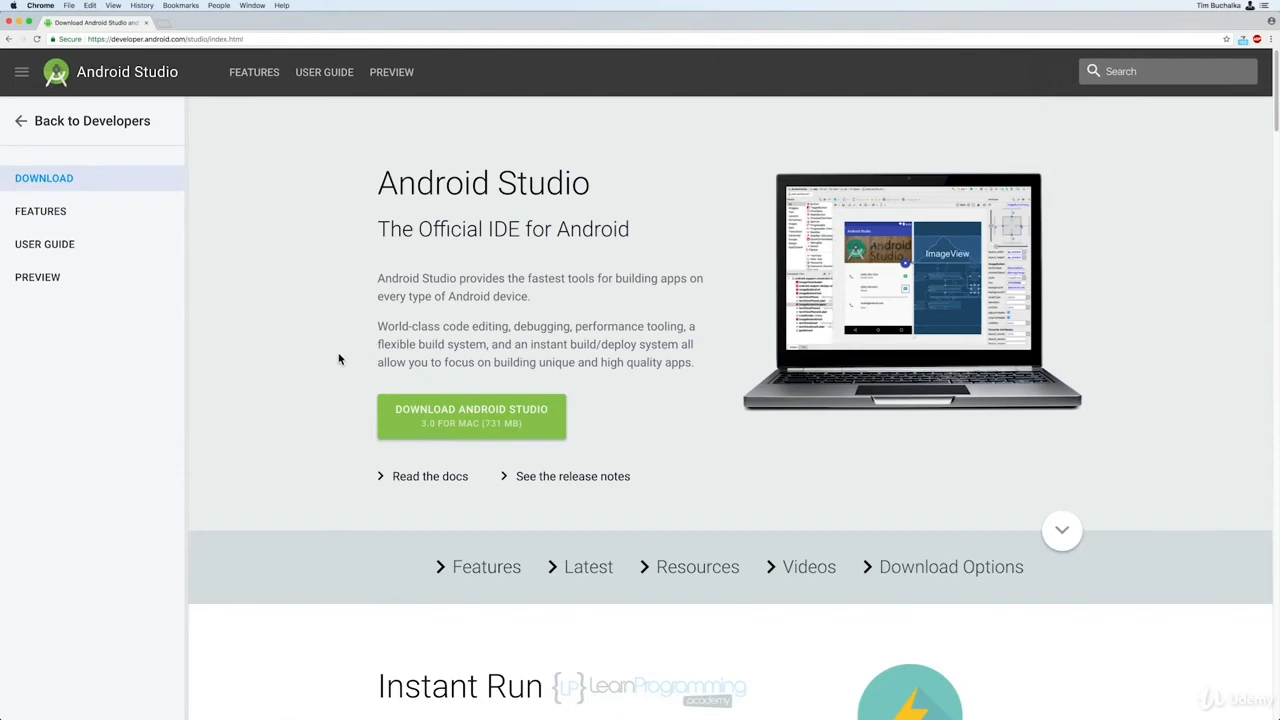
# - Agree to the terms and conditions and download Android Studio 3.0 for Mac as a disk image into Downloads
pyautogui.click(471, 420)
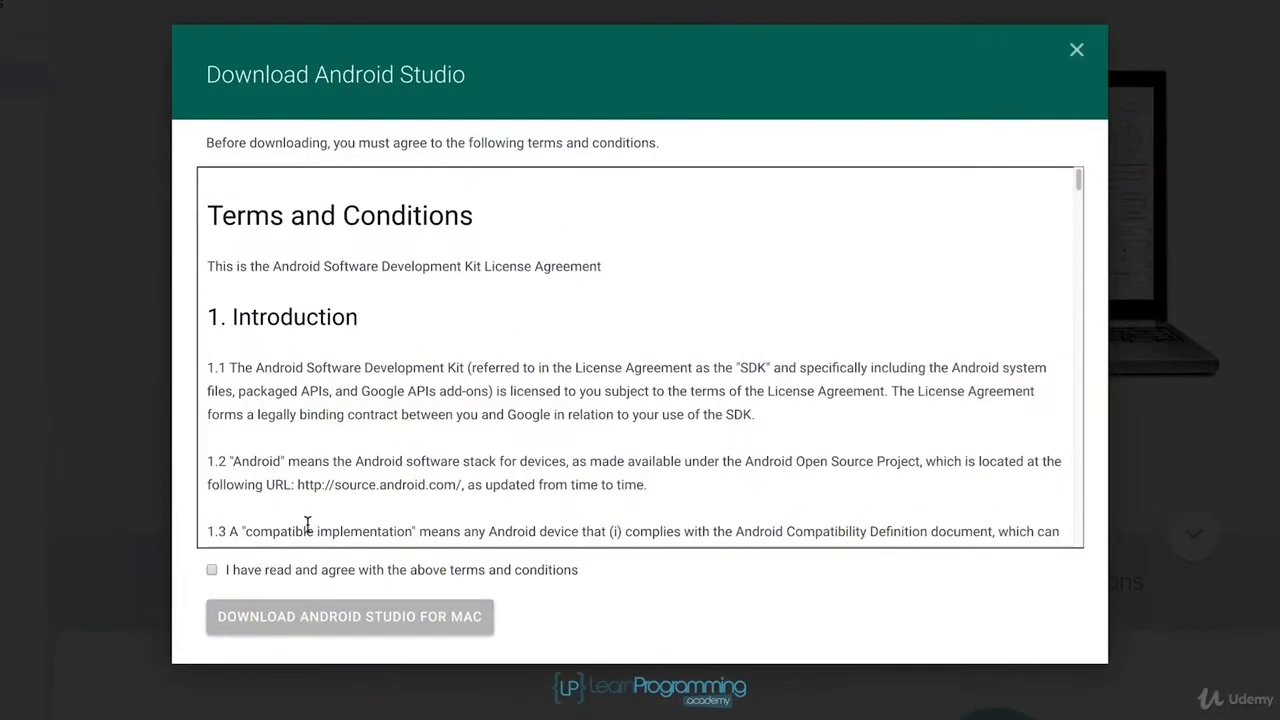
pyautogui.click(211, 570)
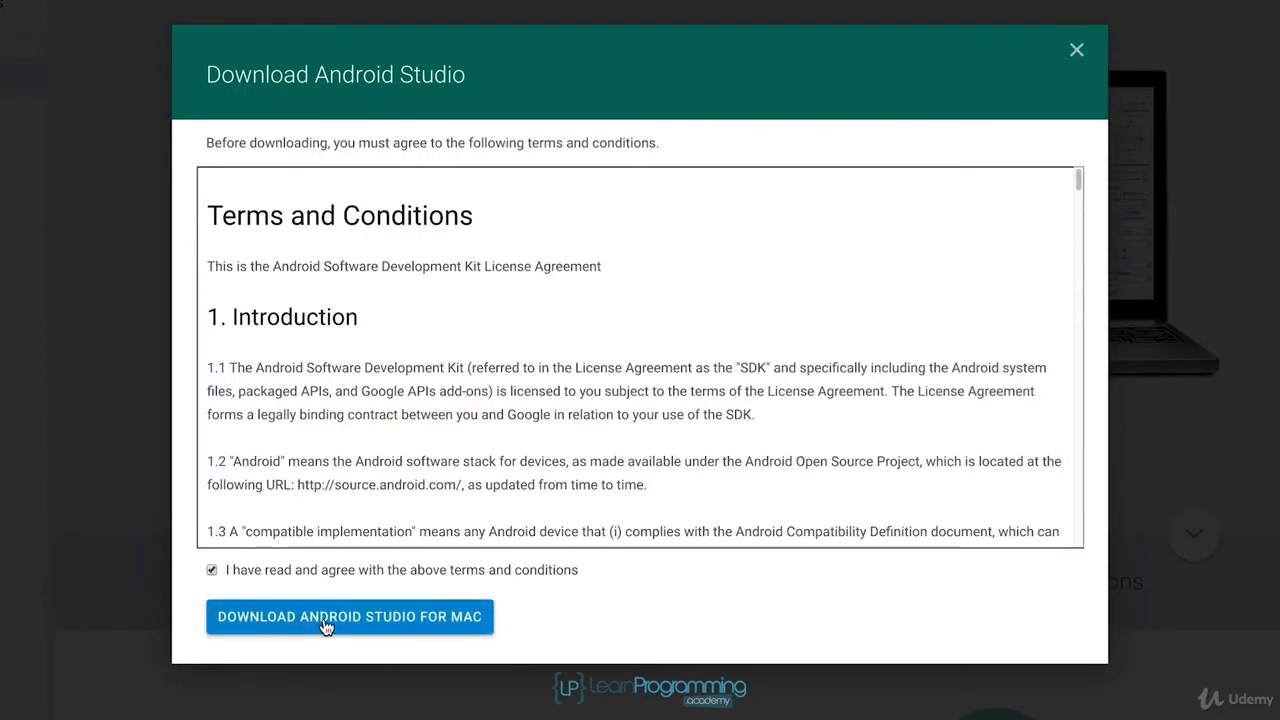
pyautogui.click(325, 622)
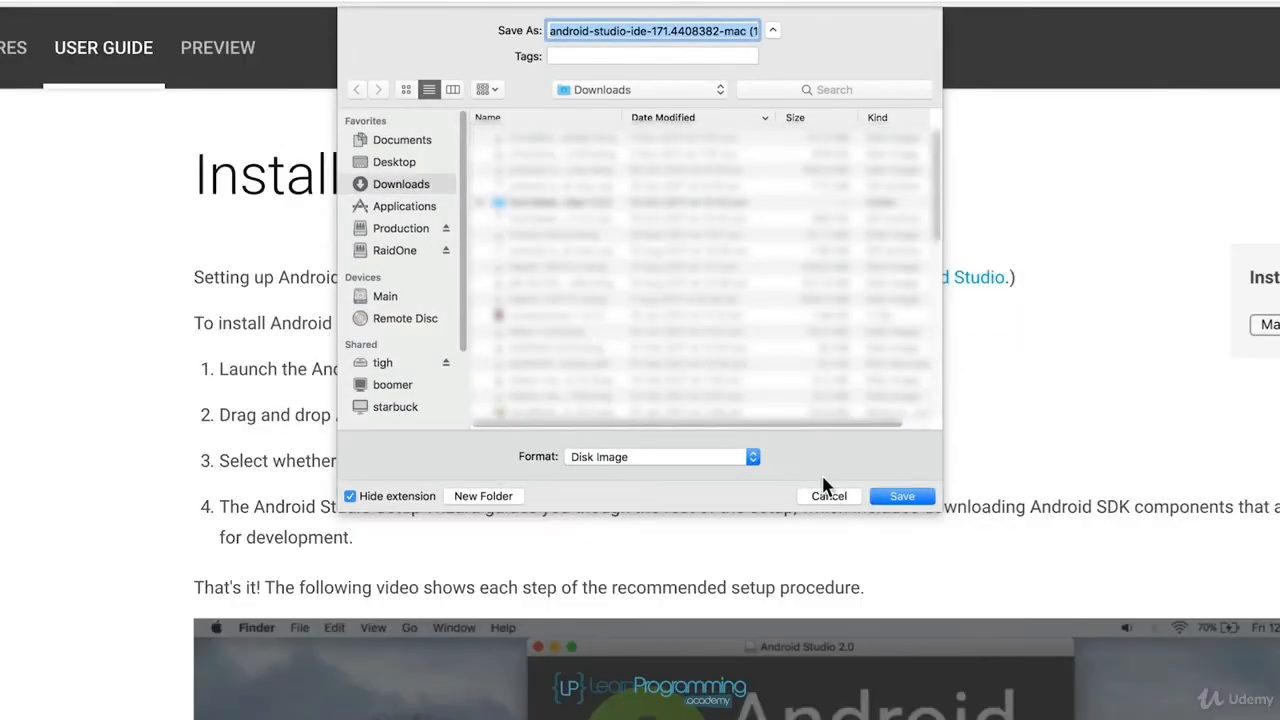
pyautogui.click(880, 497)
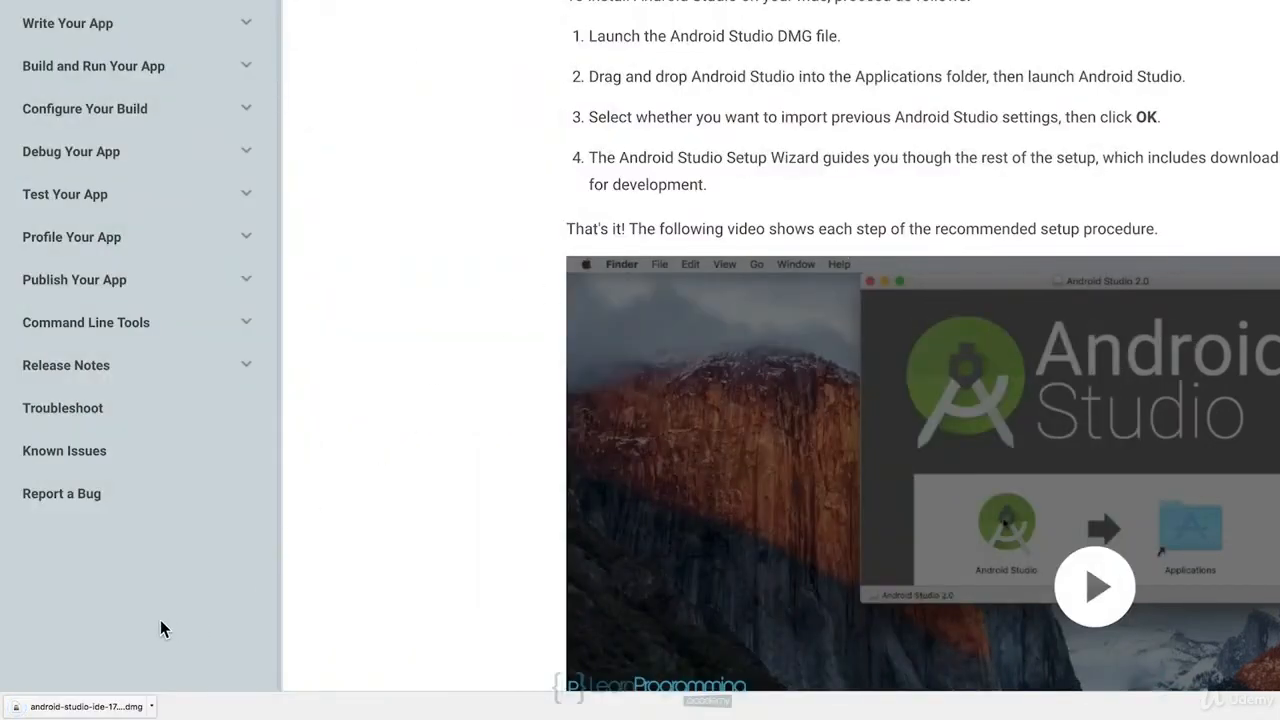
# - Open the downloaded Android Studio disk image, copy Android Studio into Applications, and close the disk image window
pyautogui.click(118, 708)
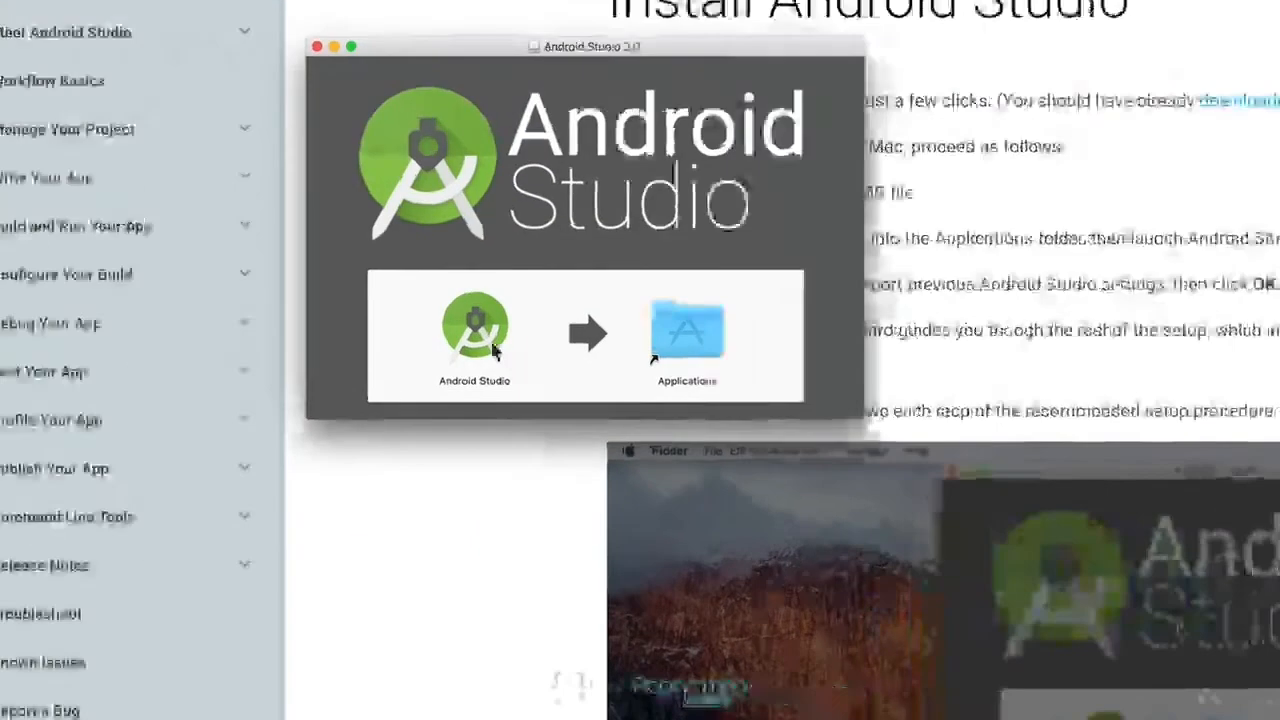
pyautogui.moveTo(472, 333); pyautogui.dragTo(695, 337)
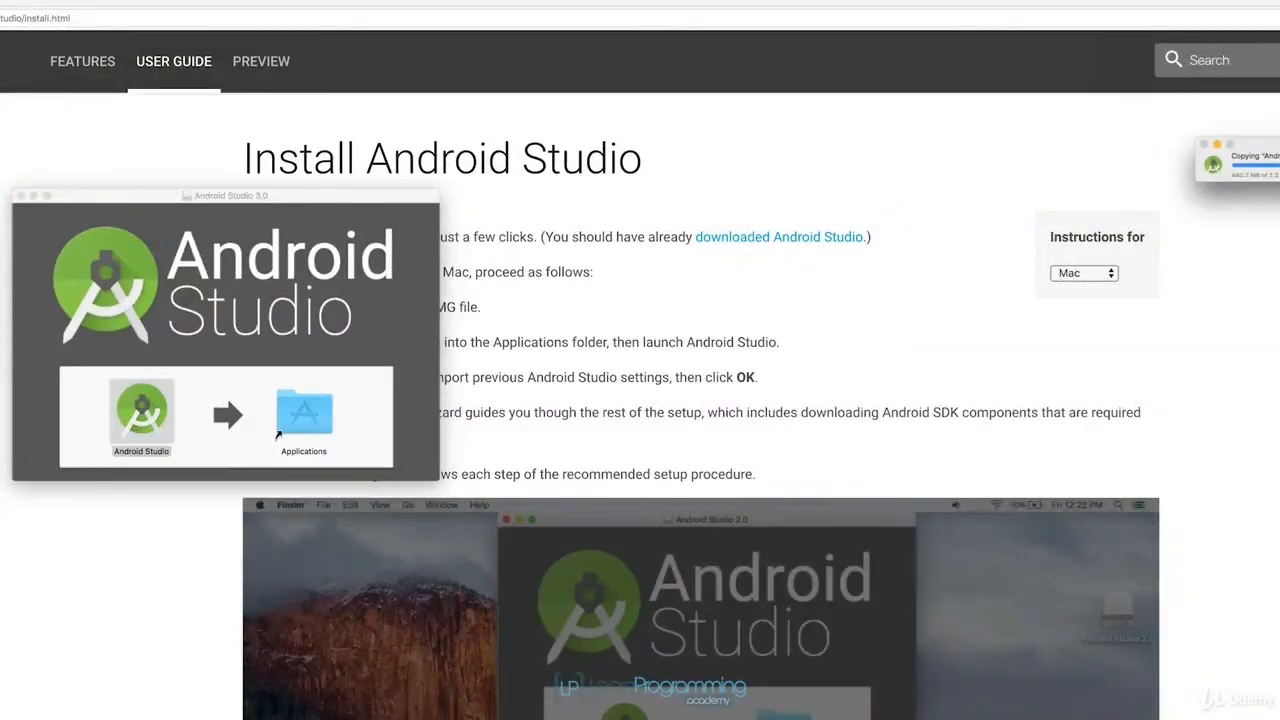
pyautogui.moveTo(1250, 146); pyautogui.dragTo(886, 143)
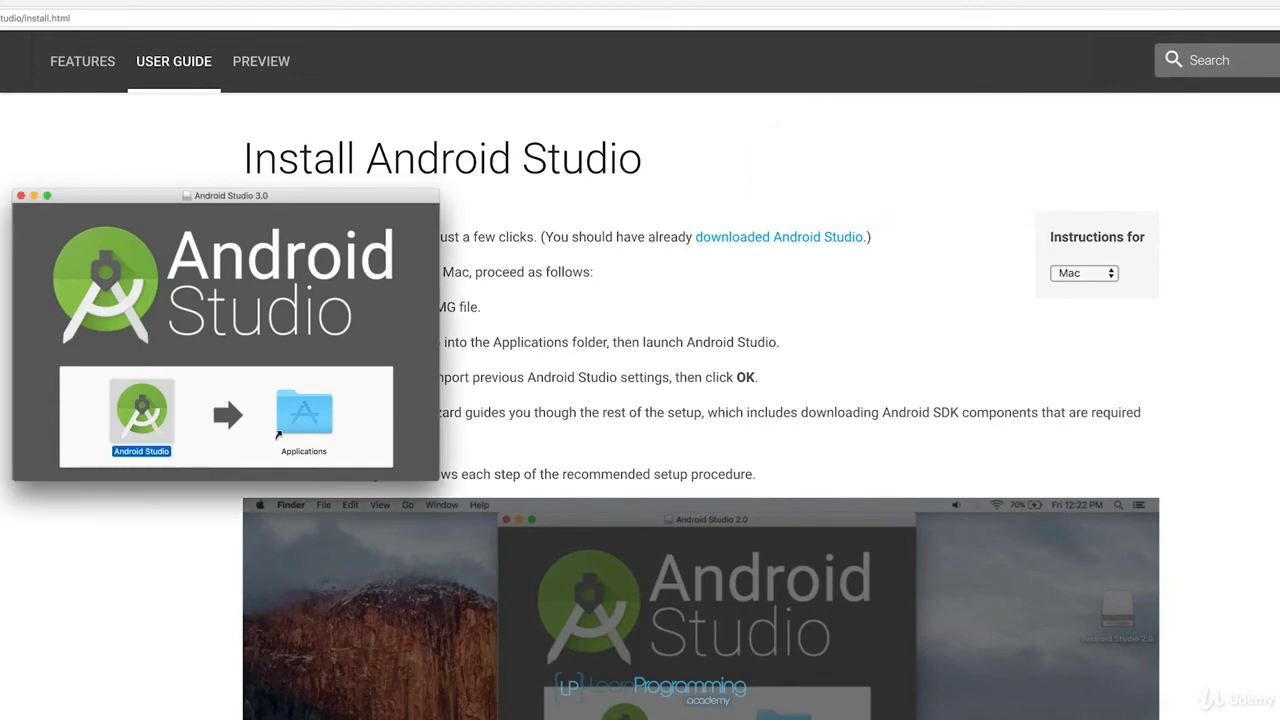
pyautogui.click(20, 196)
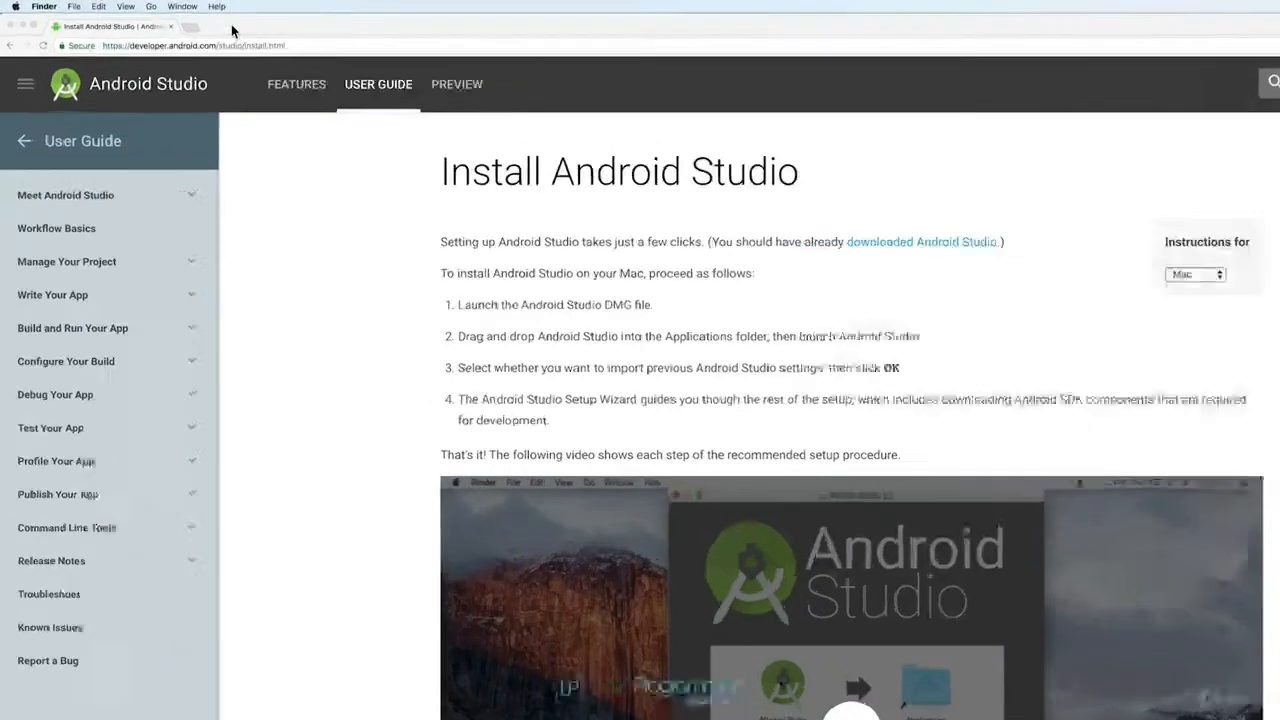
# - Quit Google Chrome
pyautogui.click(233, 28)
pyautogui.click(43, 6)
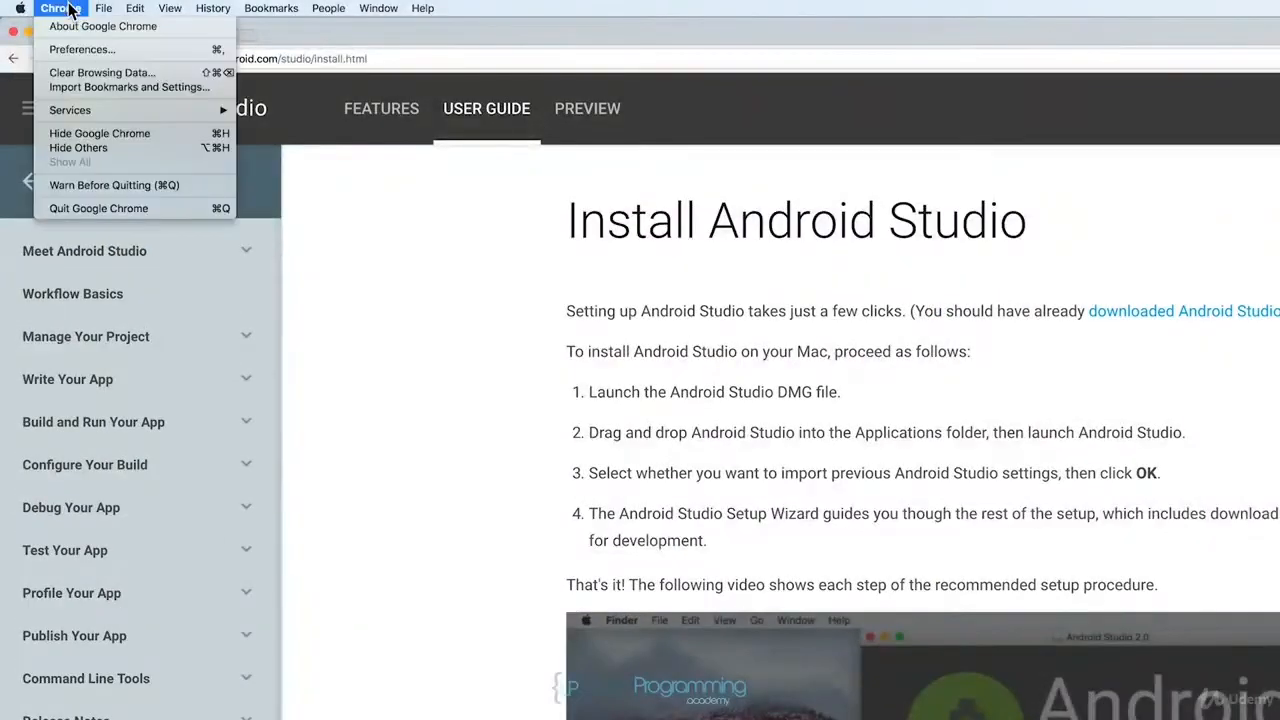
pyautogui.click(101, 212)
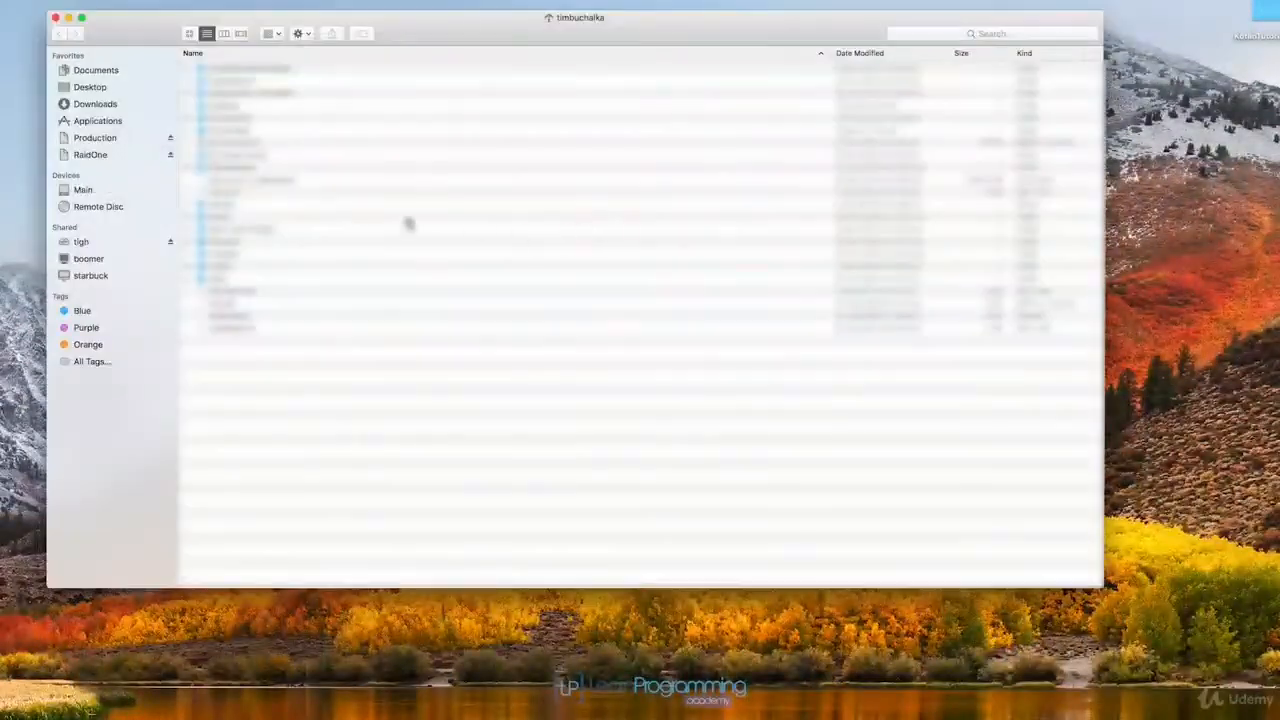
# - Launch Android Studio from the Applications folder in Finder, allowing the downloaded app to open and not importing settings
pyautogui.click(105, 120)
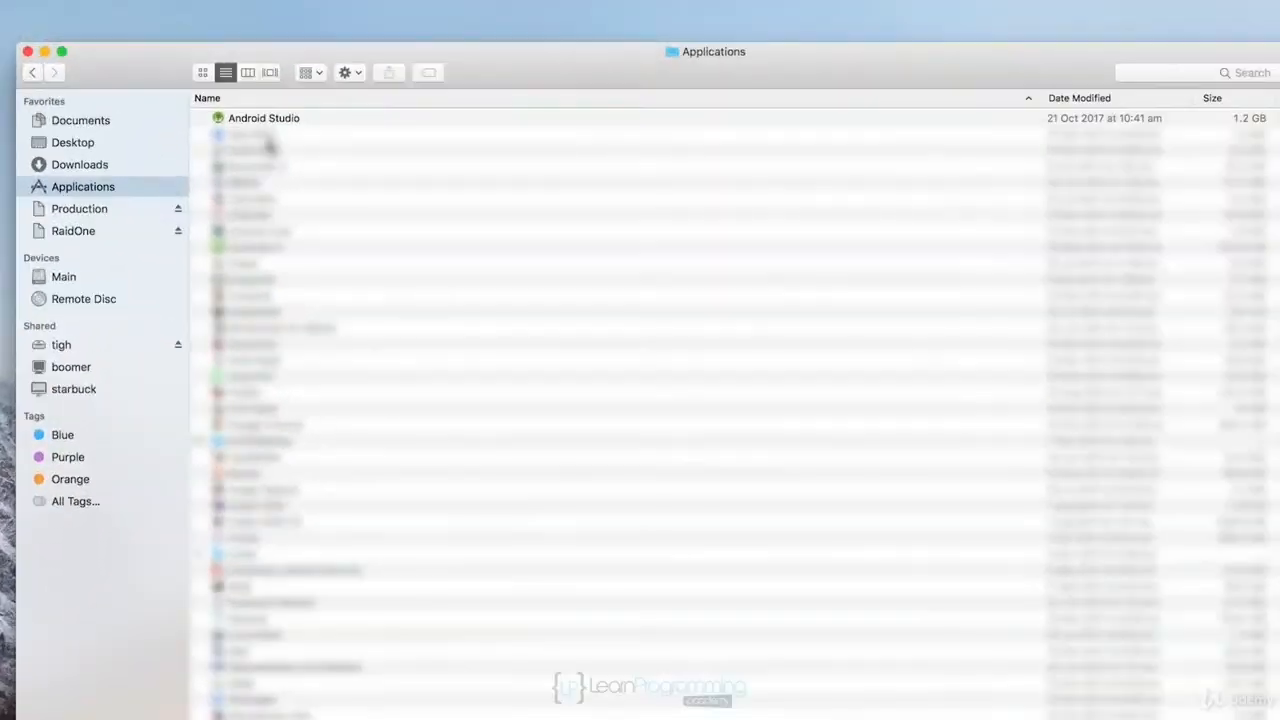
pyautogui.click(272, 121)
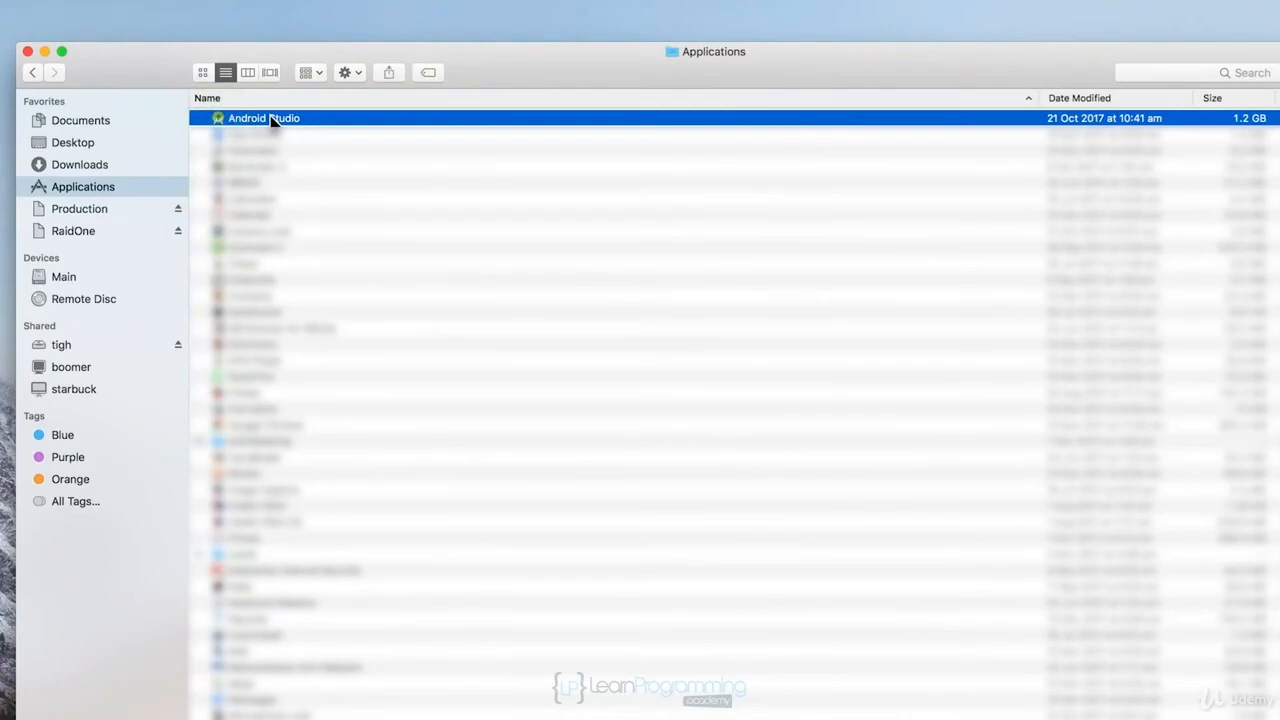
pyautogui.doubleClick(272, 121)
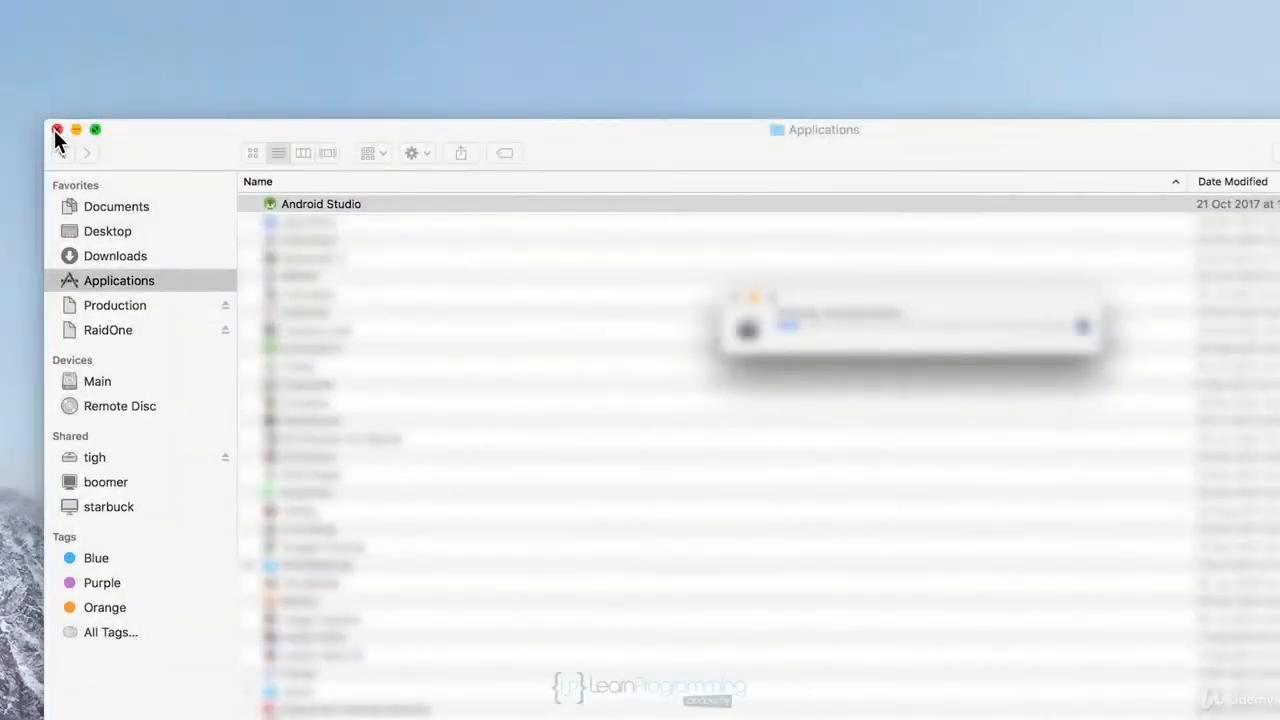
pyautogui.click(55, 131)
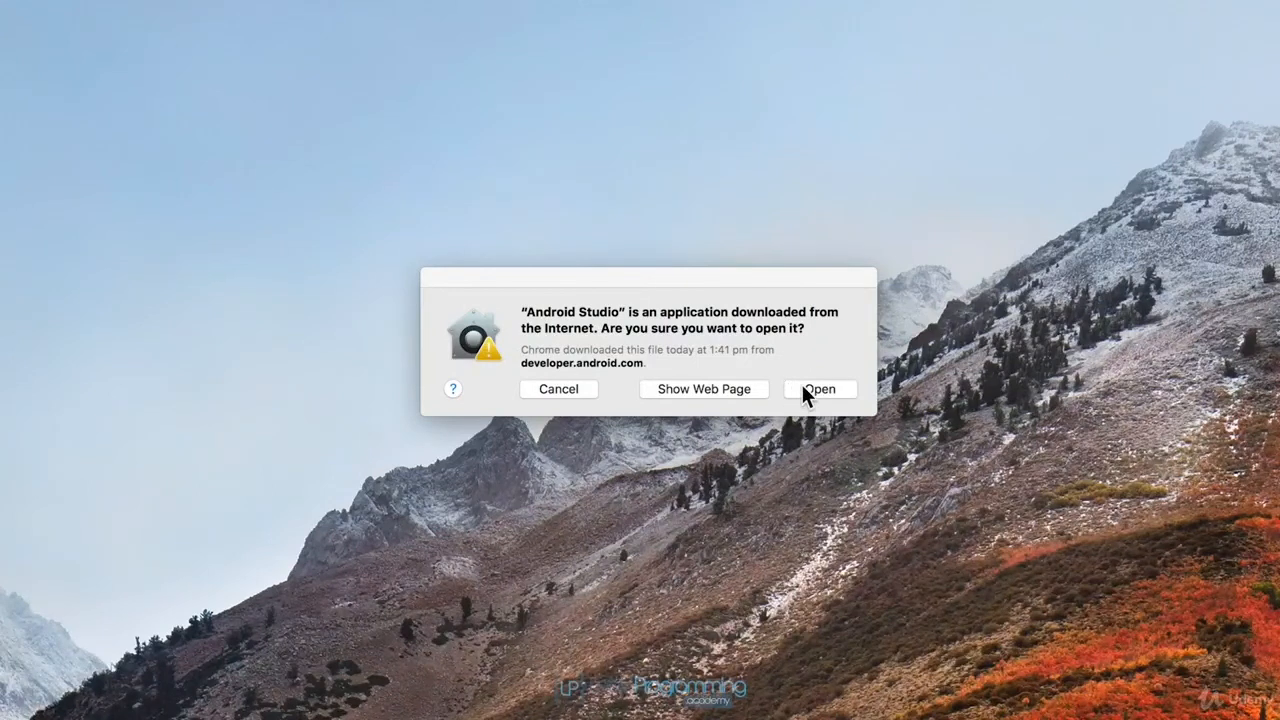
pyautogui.click(803, 389)
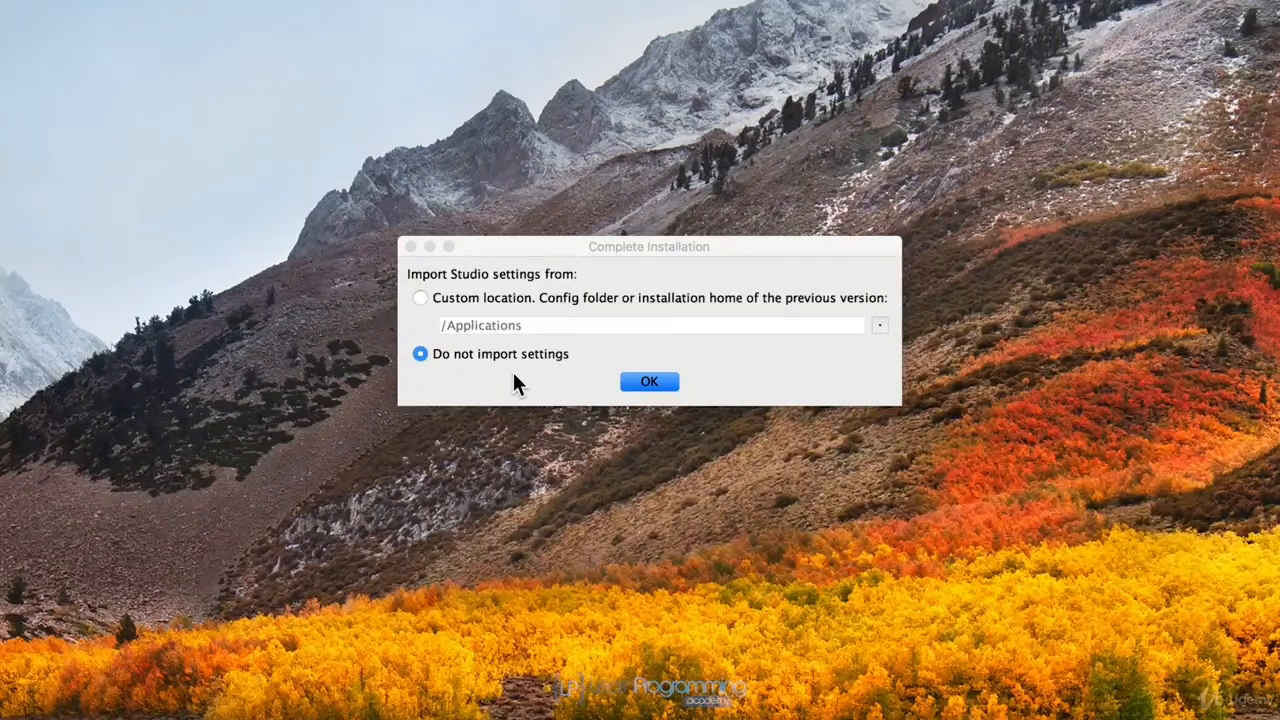
pyautogui.click(647, 381)
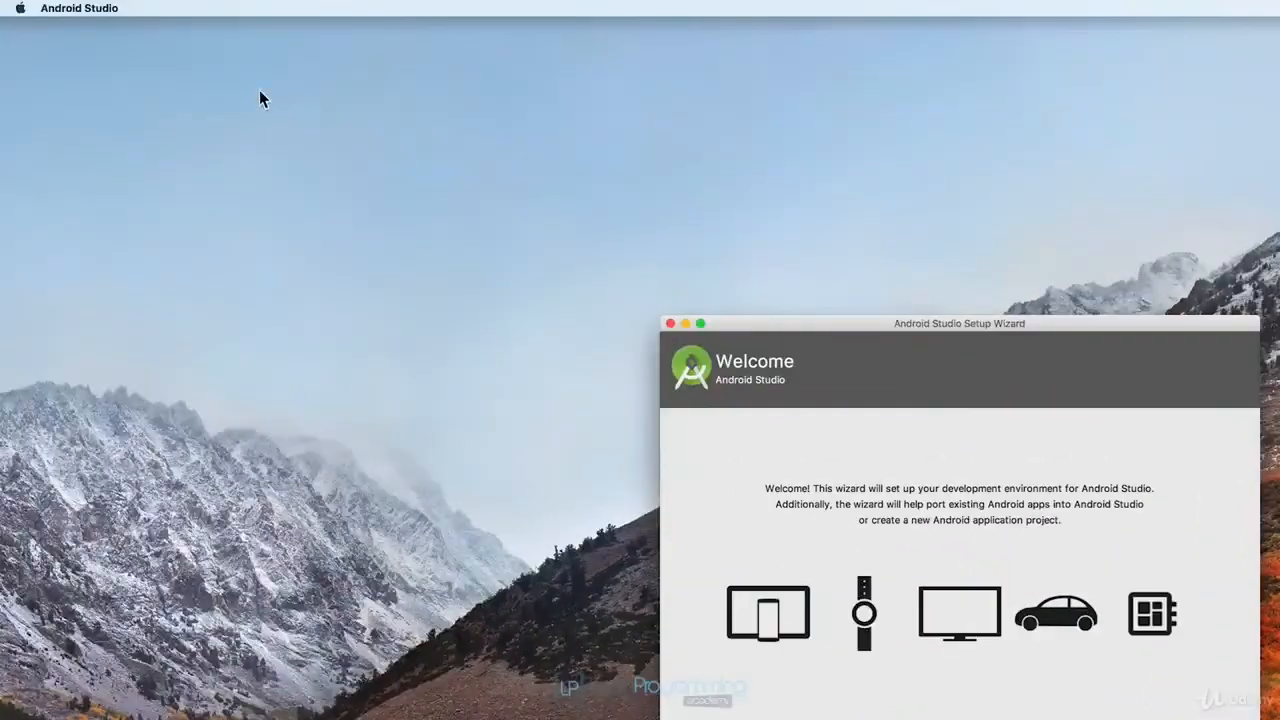
# - Open the general Security & Privacy settings in System Preferences to check which download sources are allowed for apps
pyautogui.click(20, 9)
pyautogui.click(42, 58)
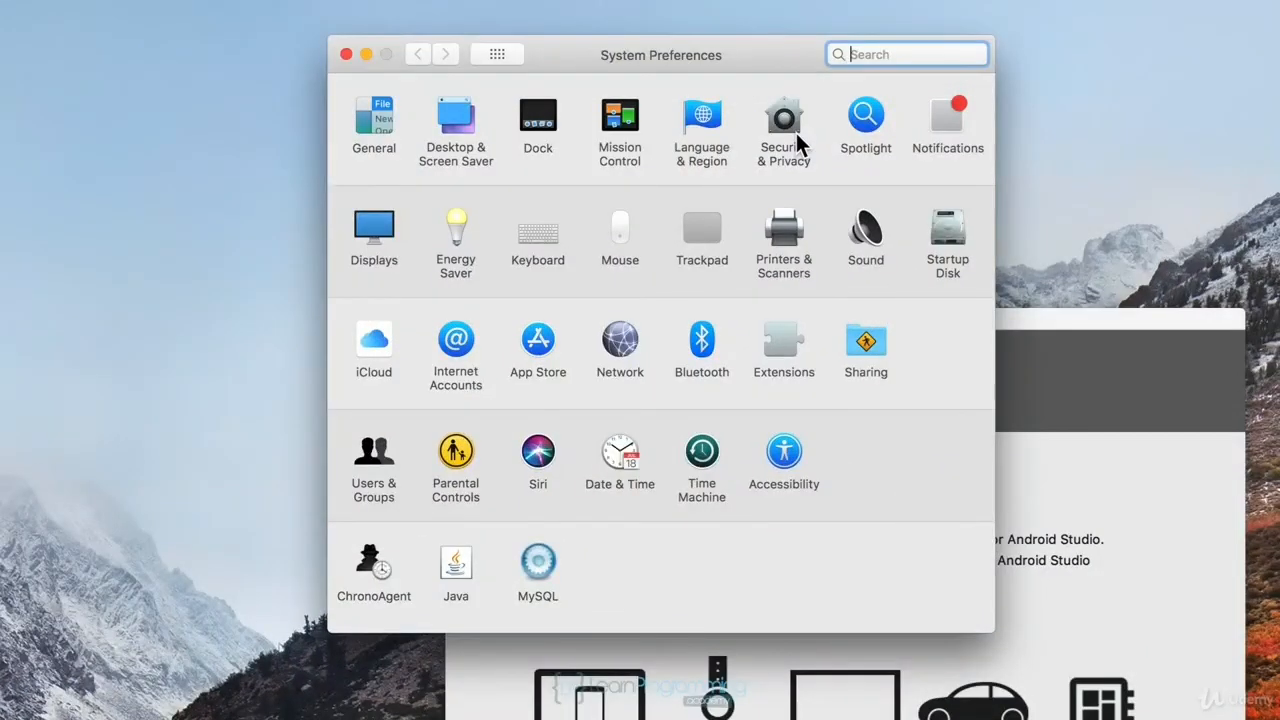
pyautogui.click(790, 135)
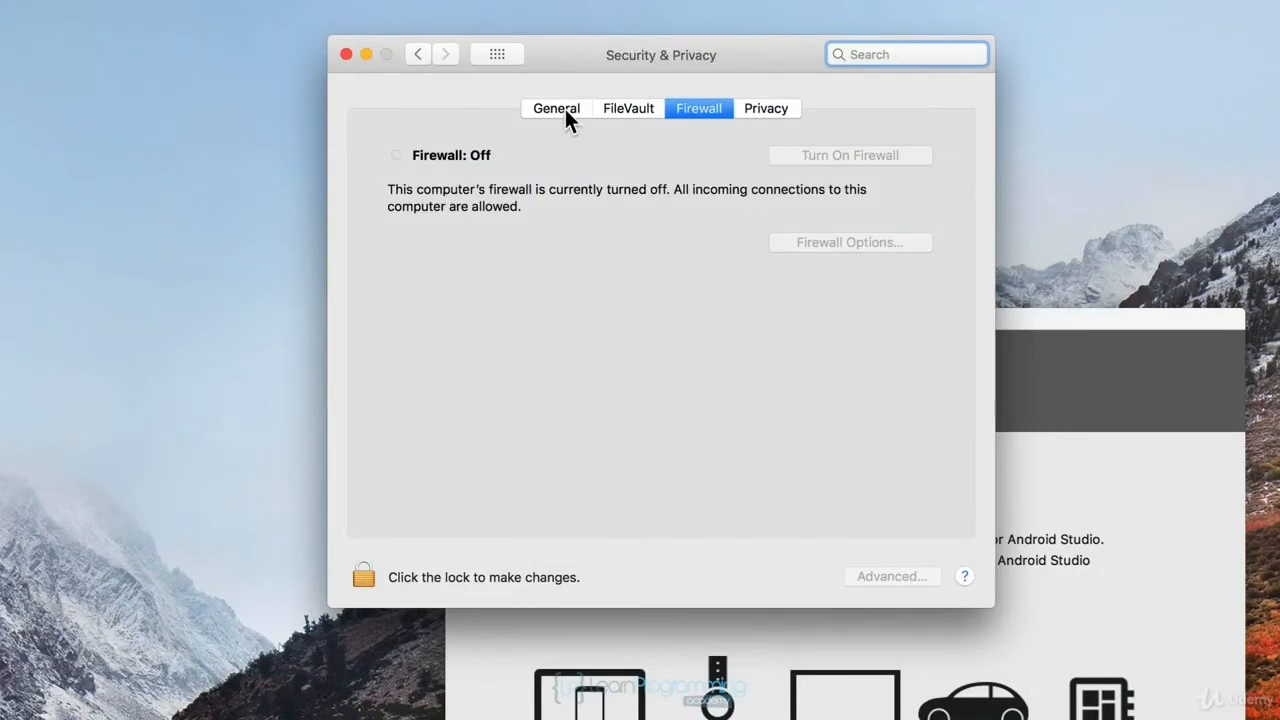
pyautogui.click(565, 109)
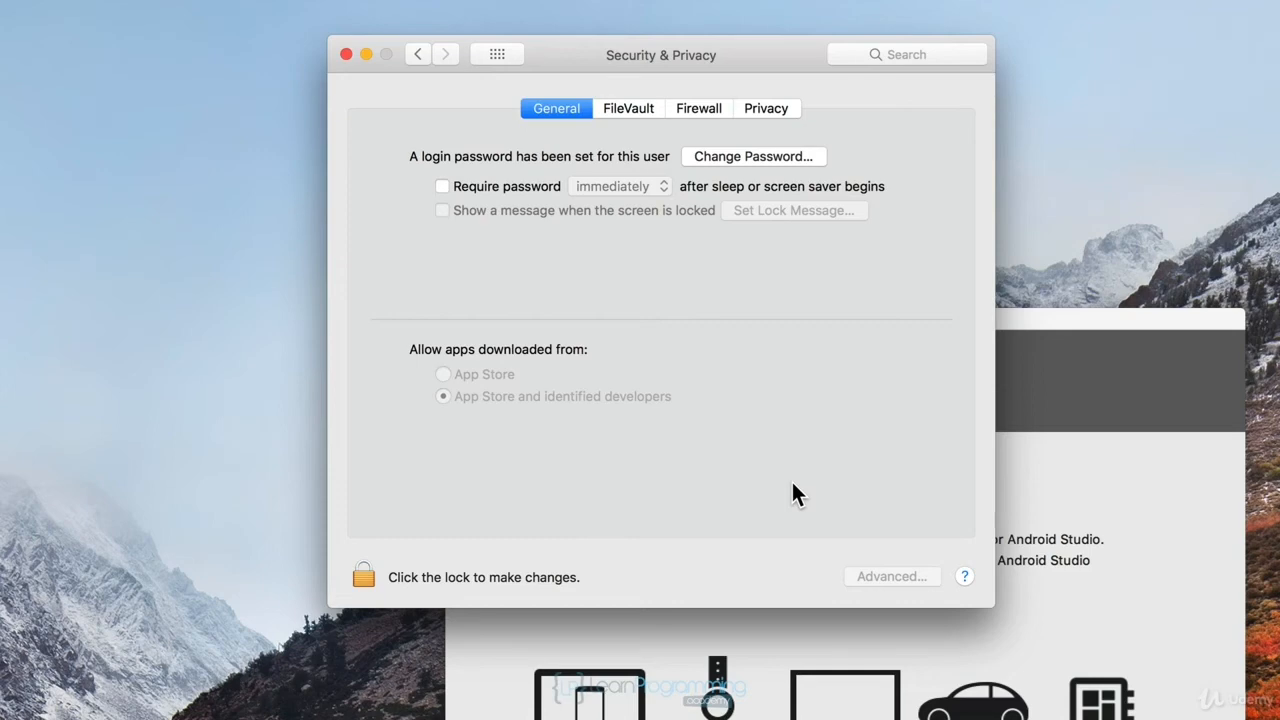
# - Close the Security & Privacy window and accept the Standard install type in the Android Studio Setup Wizard
pyautogui.click(345, 54)
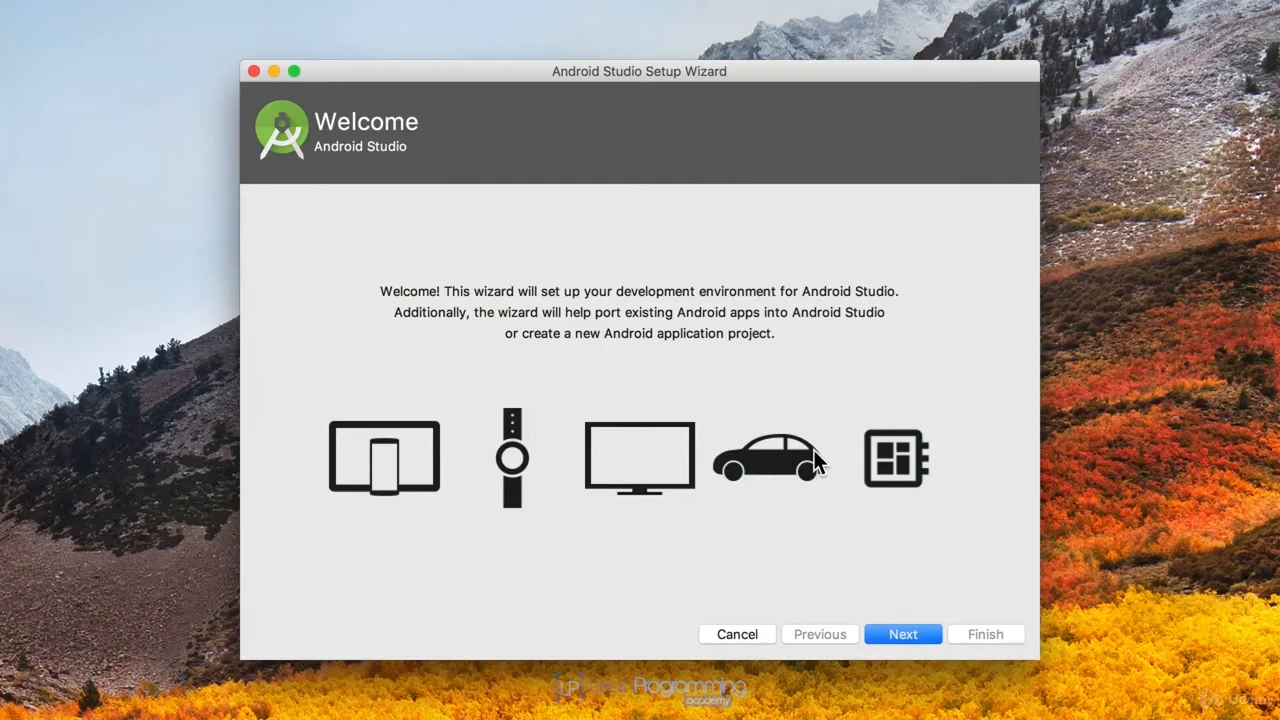
pyautogui.click(886, 636)
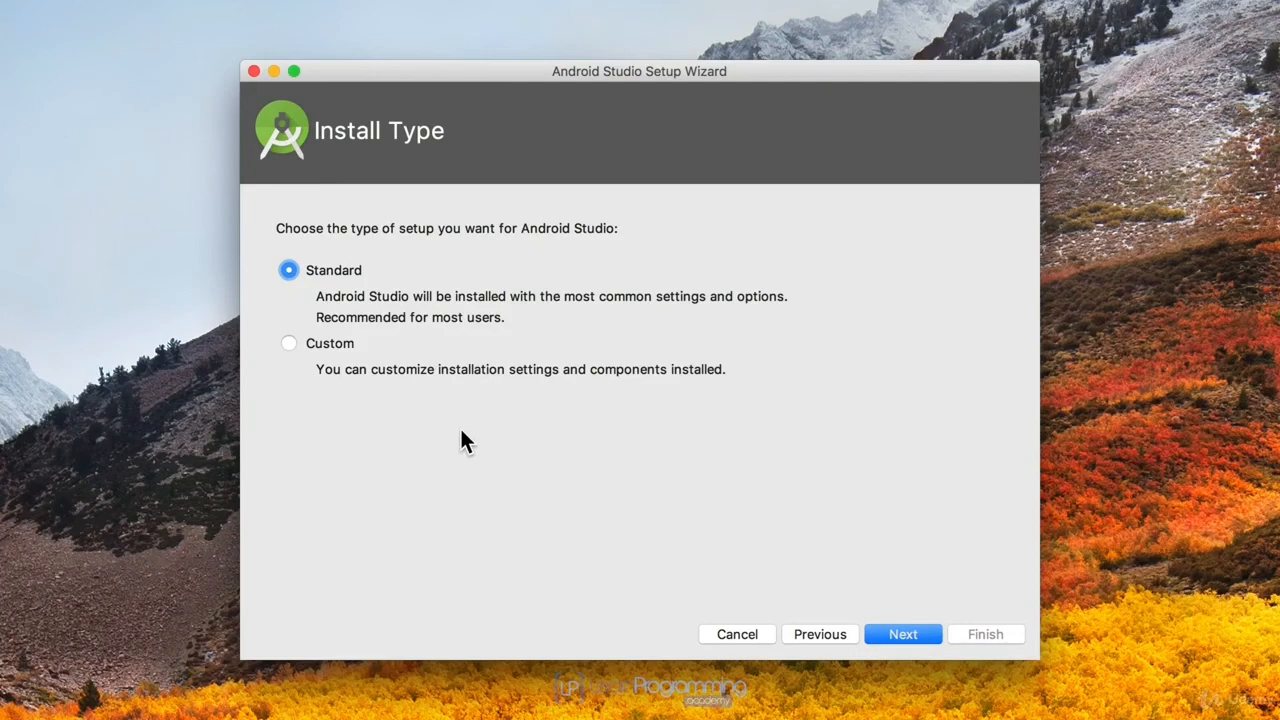
pyautogui.click(881, 634)
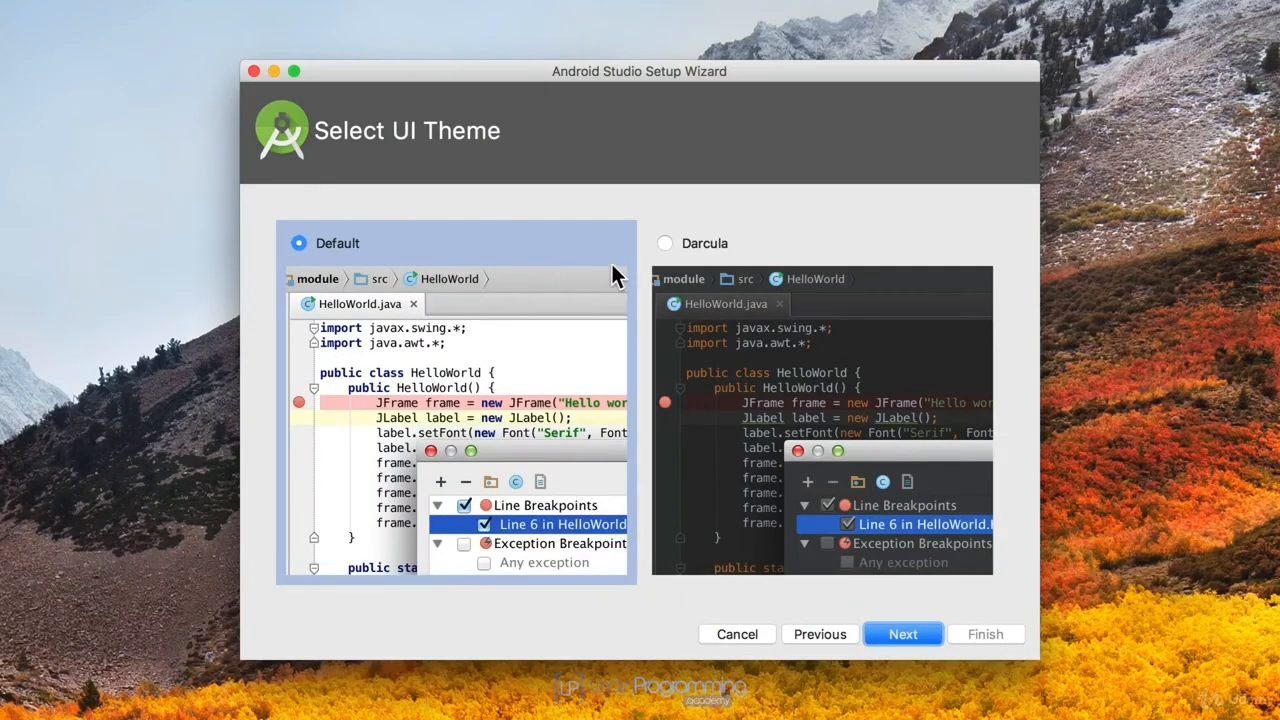
# - Preview the Darcula UI theme, then choose the Default theme and continue to the settings verification
pyautogui.click(664, 244)
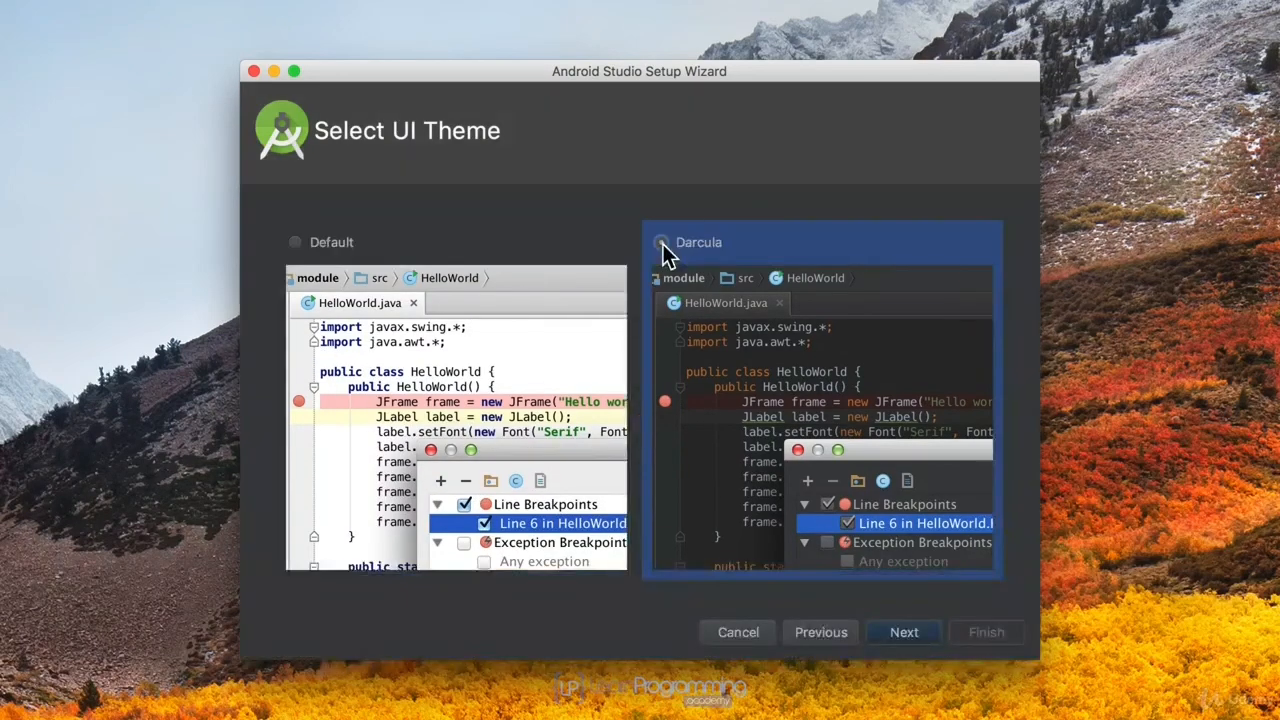
pyautogui.click(296, 244)
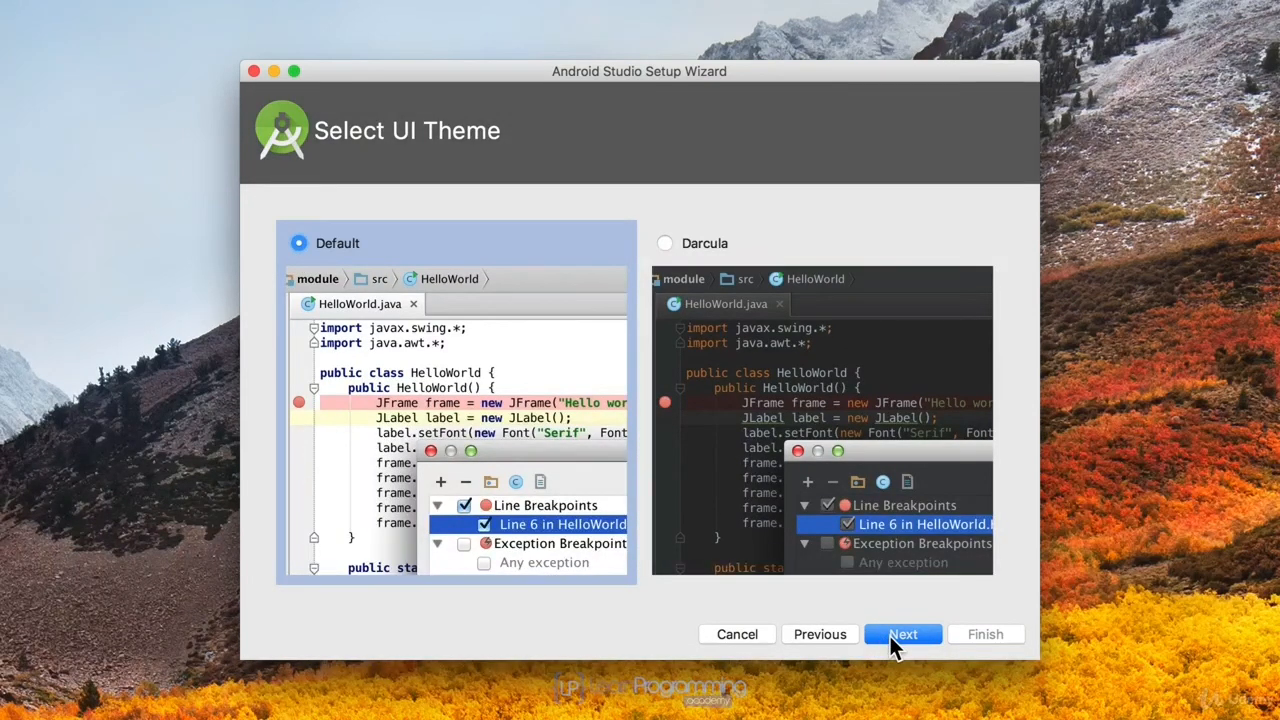
pyautogui.click(899, 634)
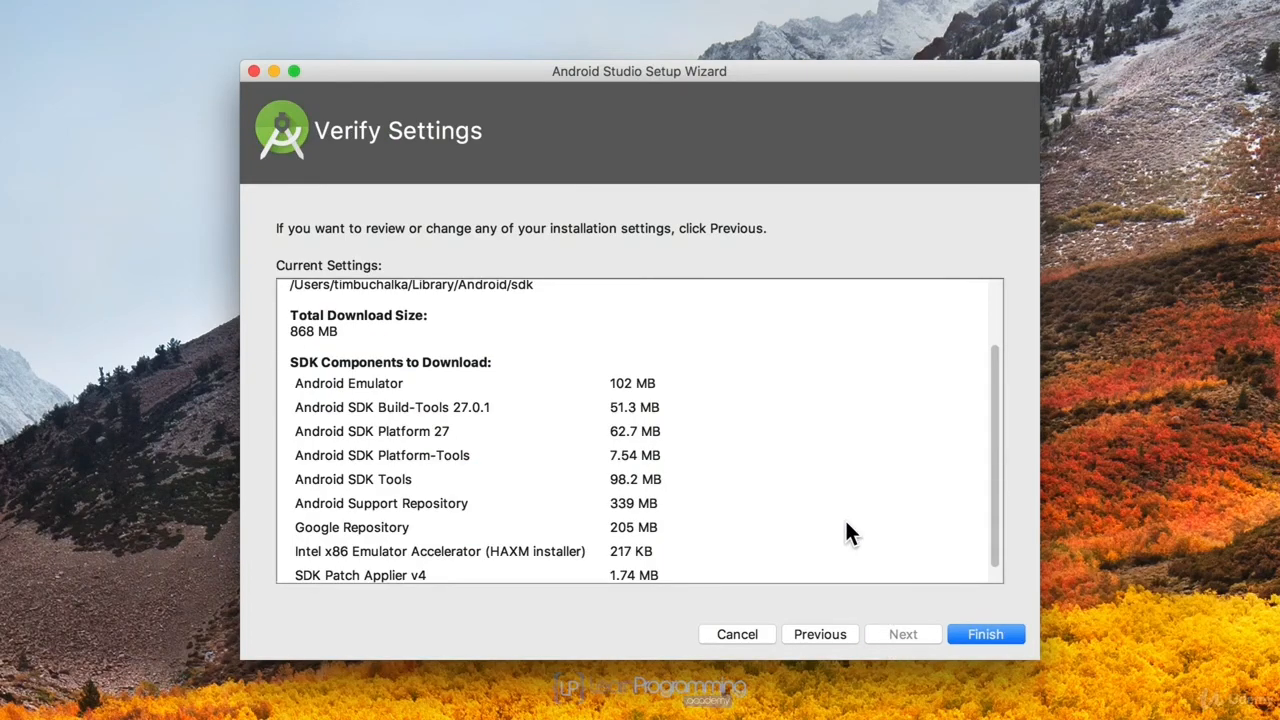
# - Review the setup type, SDK folder and components, then start the component download with its details shown
pyautogui.scroll(-1, 846, 521)
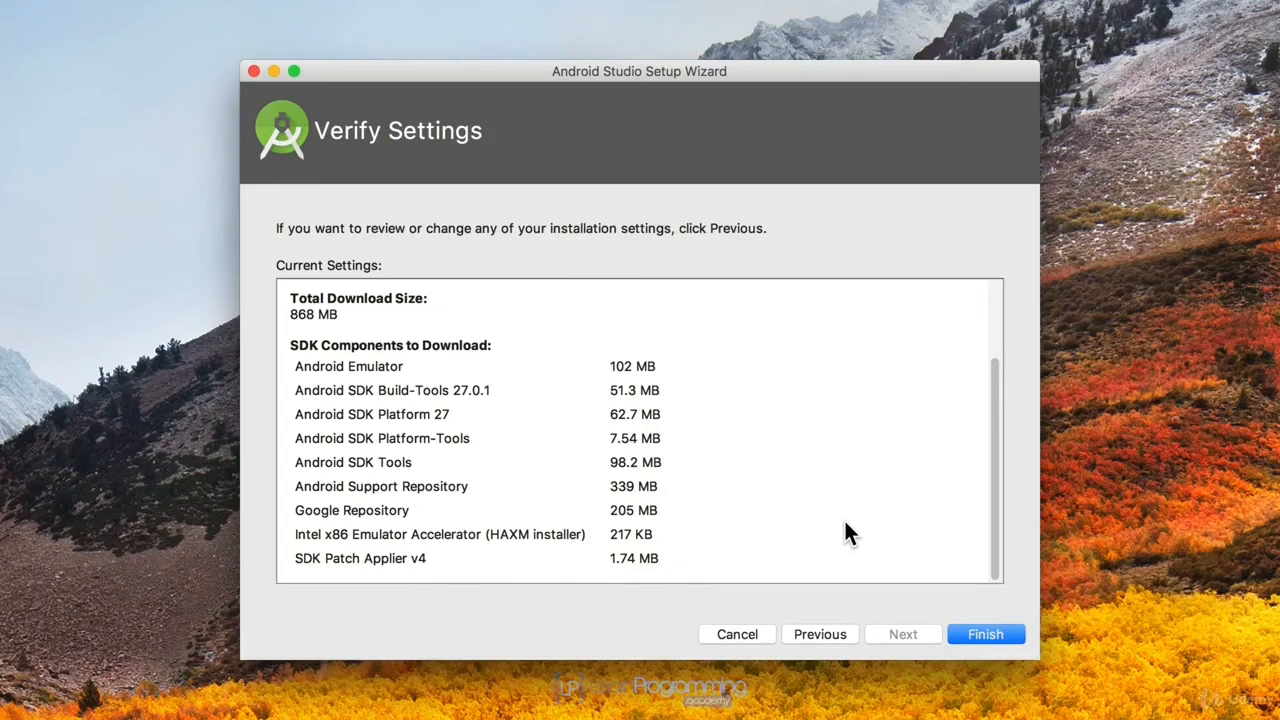
pyautogui.scroll(5, 812, 444)
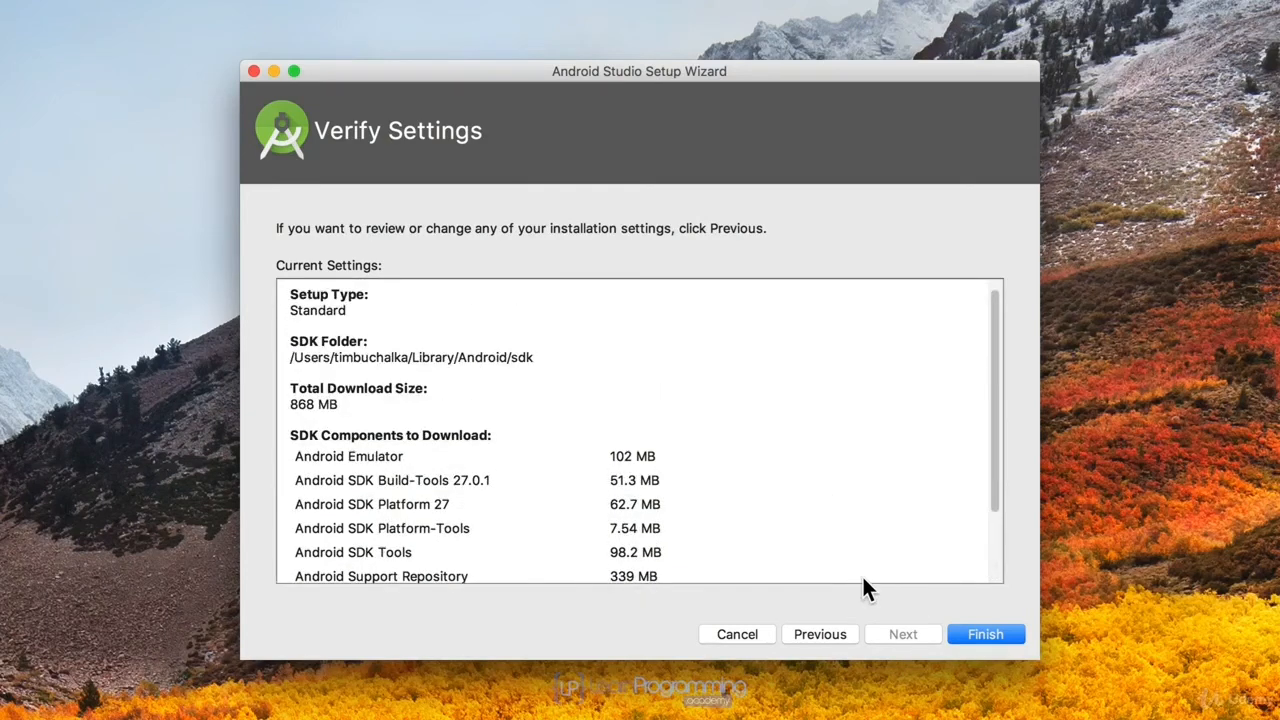
pyautogui.click(971, 637)
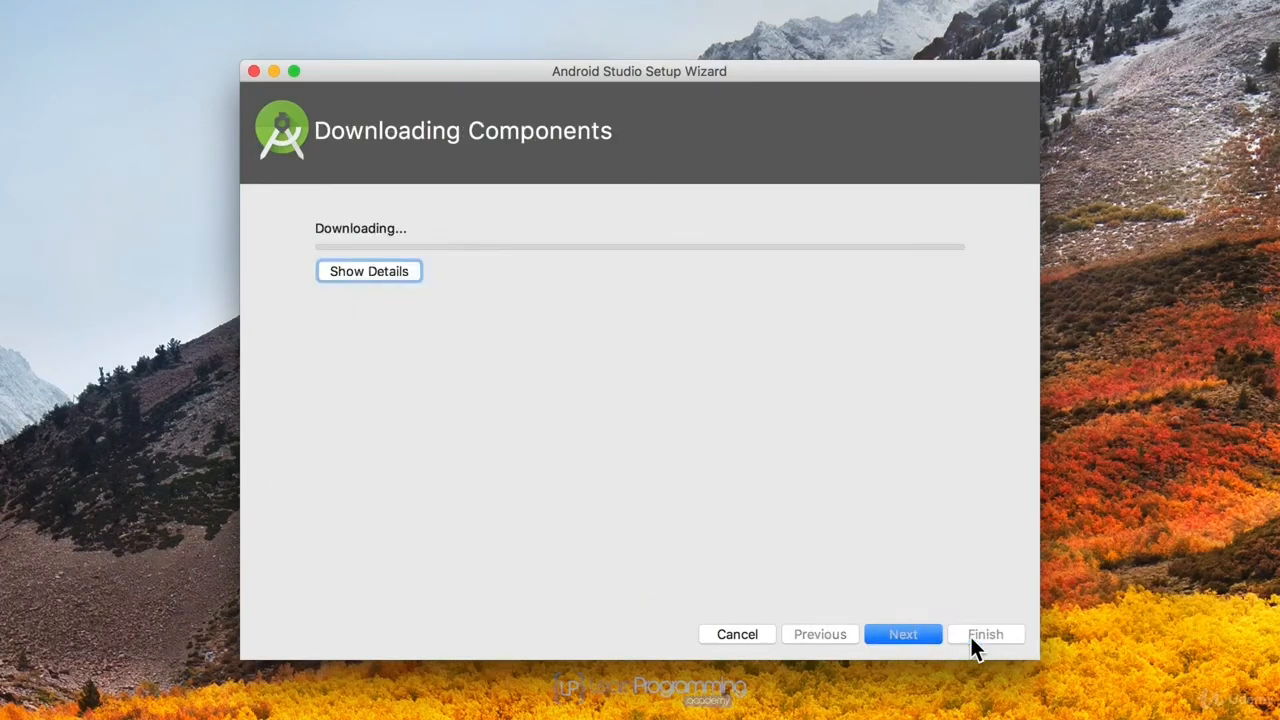
pyautogui.click(378, 272)
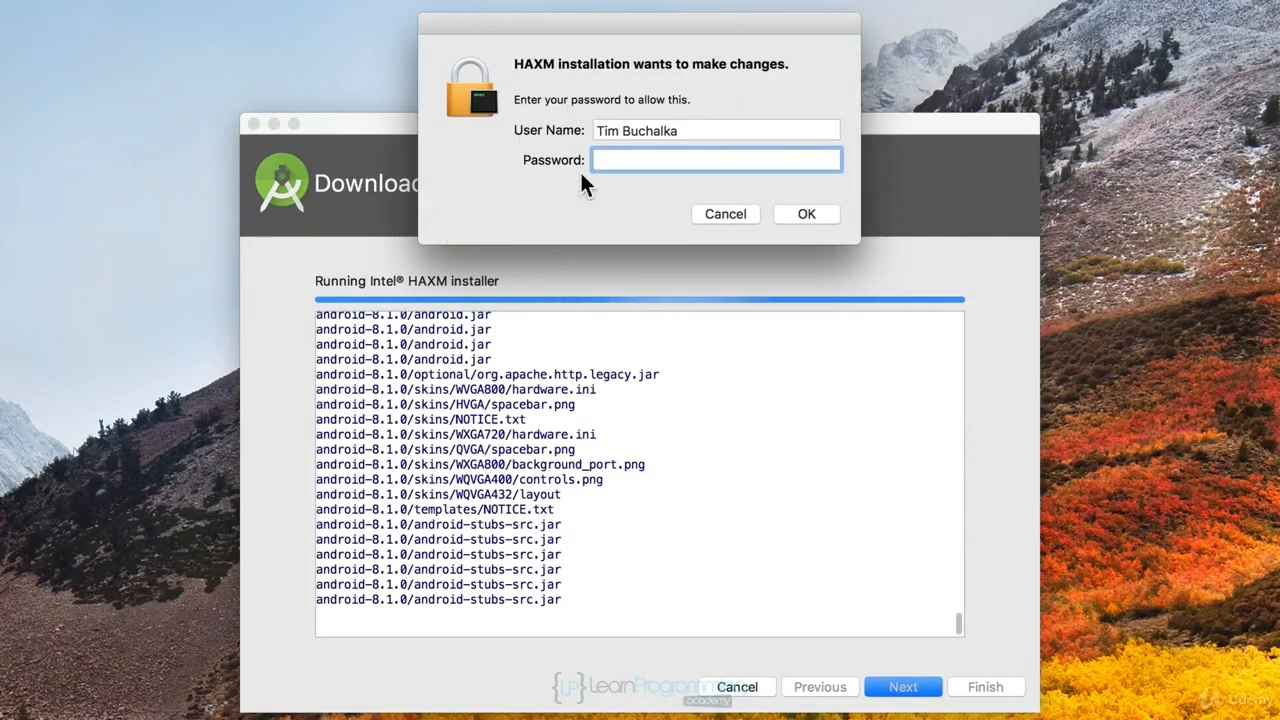
# - Enter the account password to authorize the HAXM installation
pyautogui.click(649, 162)
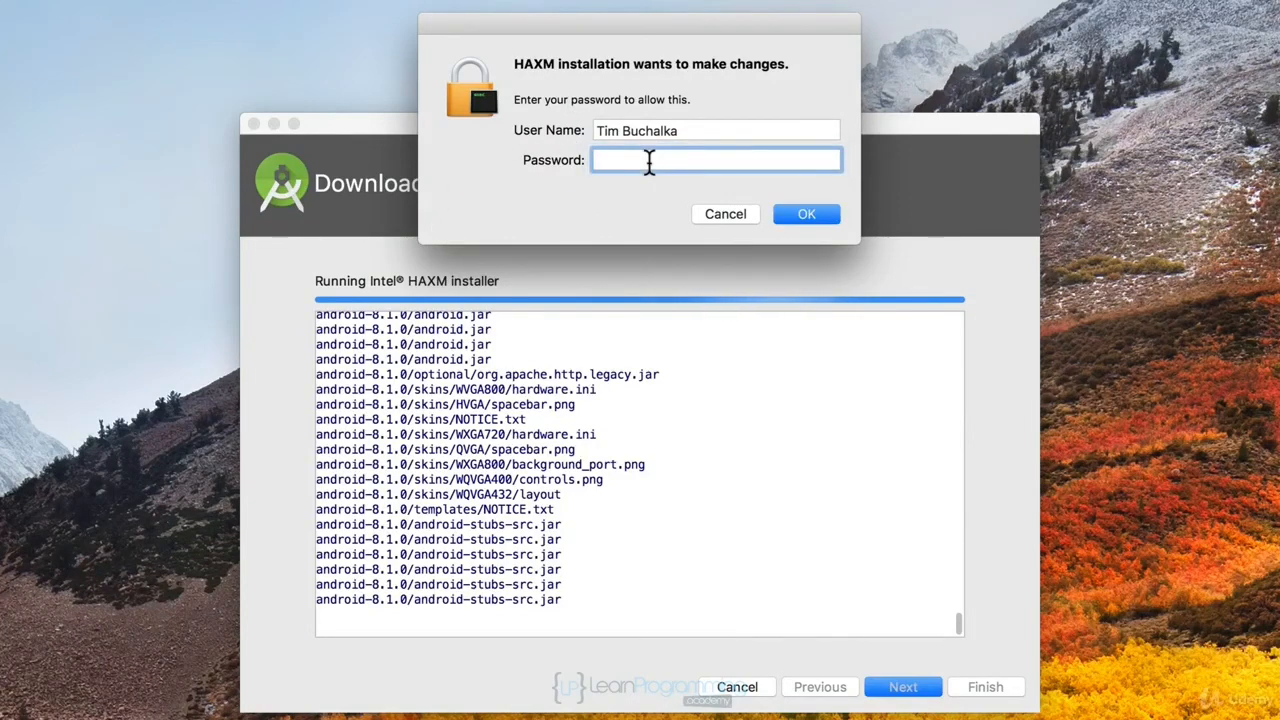
pyautogui.write('****')
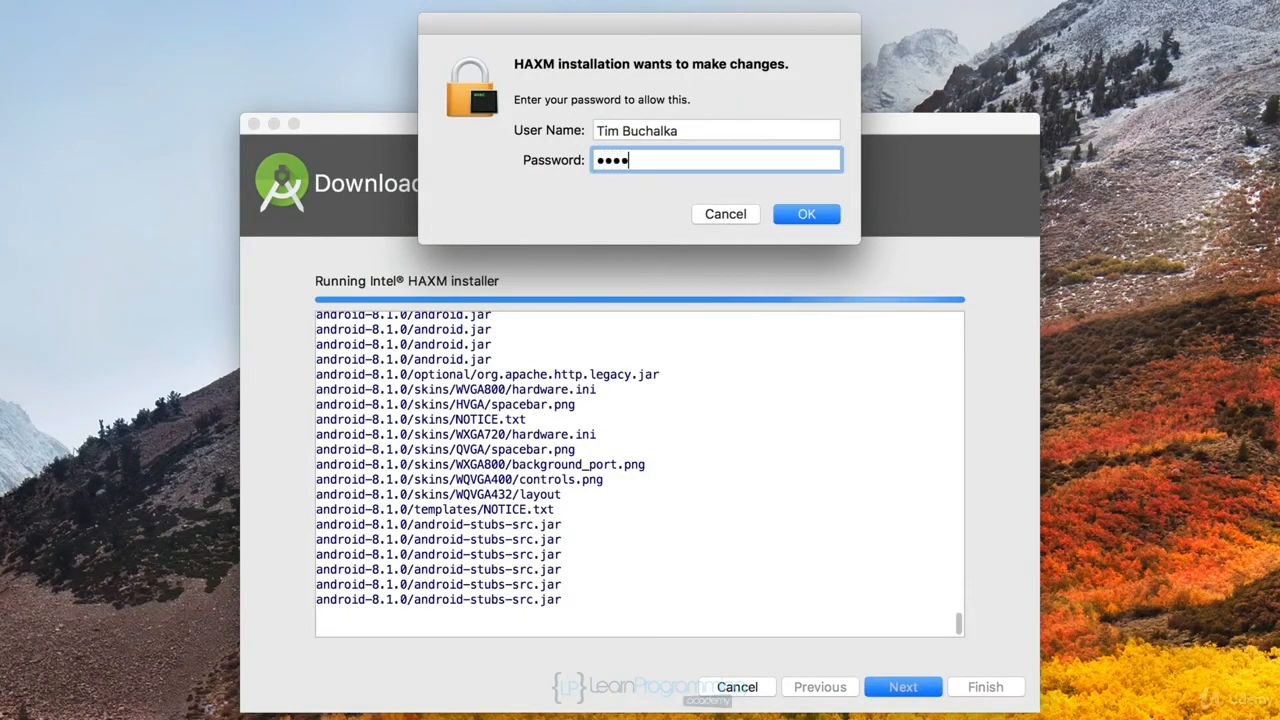
pyautogui.write('****')
pyautogui.press('Return')
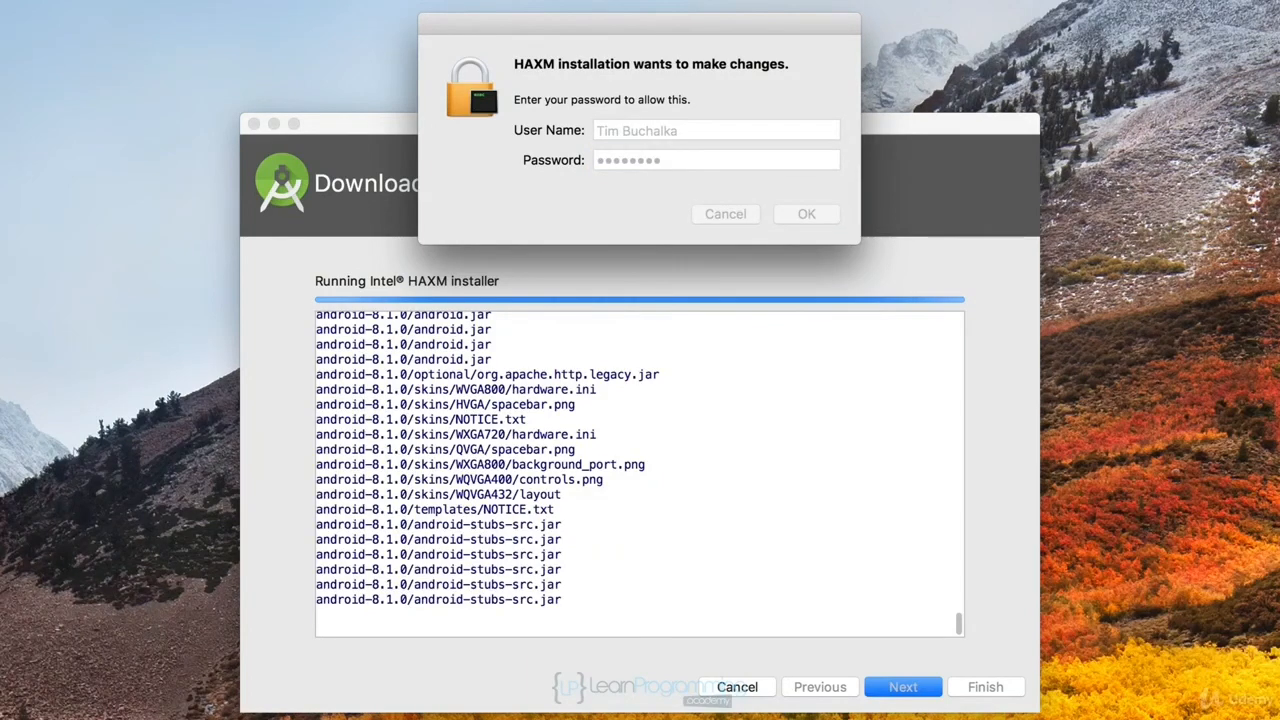